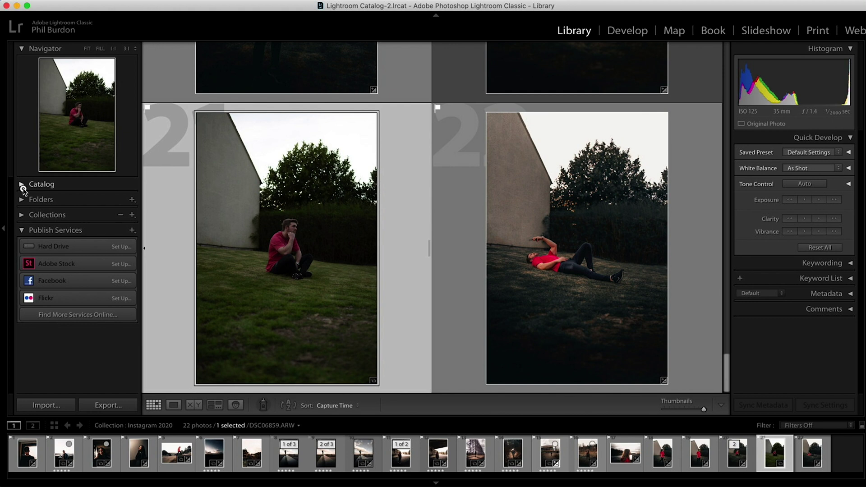
# Step: Look through the contents of the Catalog, Folders and Collections lists and the photos in the Instagram 2020 collection
pyautogui.click(22, 185)
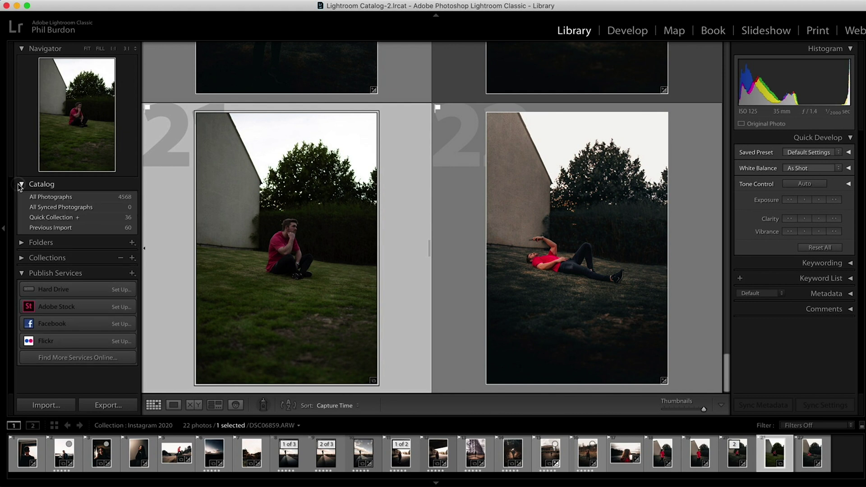
pyautogui.click(21, 184)
pyautogui.click(21, 200)
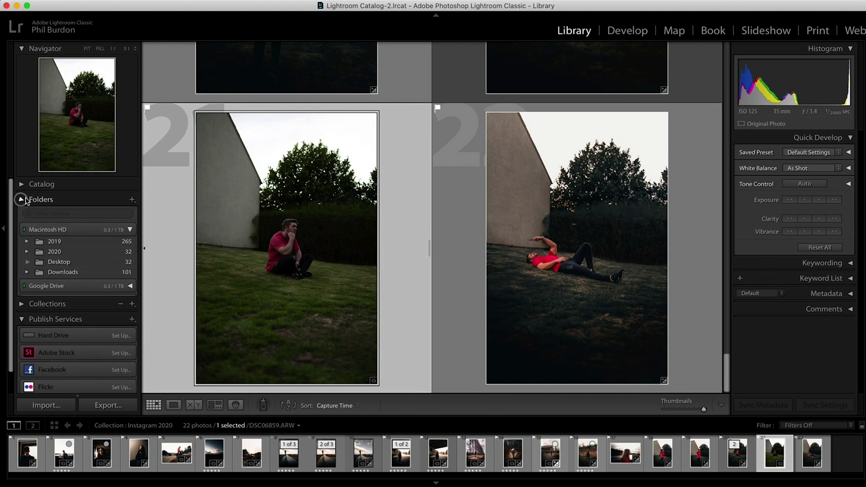
pyautogui.scroll(-2, 55, 248)
pyautogui.scroll(-2, 55, 249)
pyautogui.scroll(5, 54, 246)
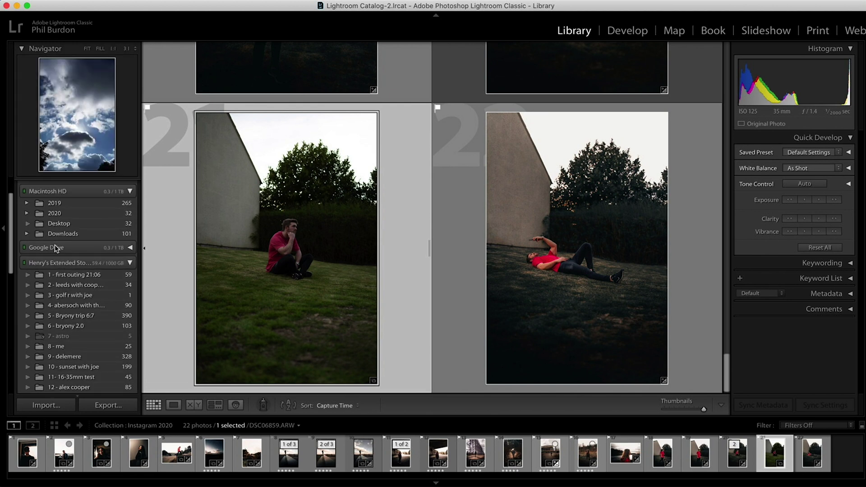
pyautogui.click(22, 200)
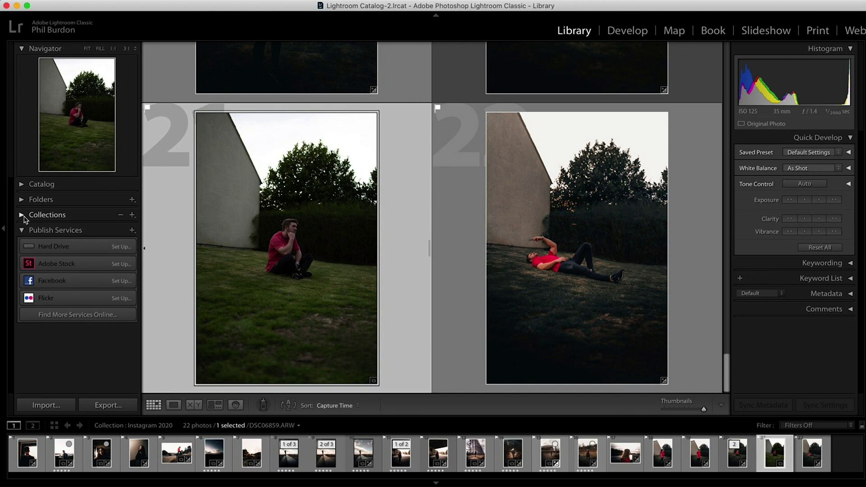
pyautogui.click(22, 215)
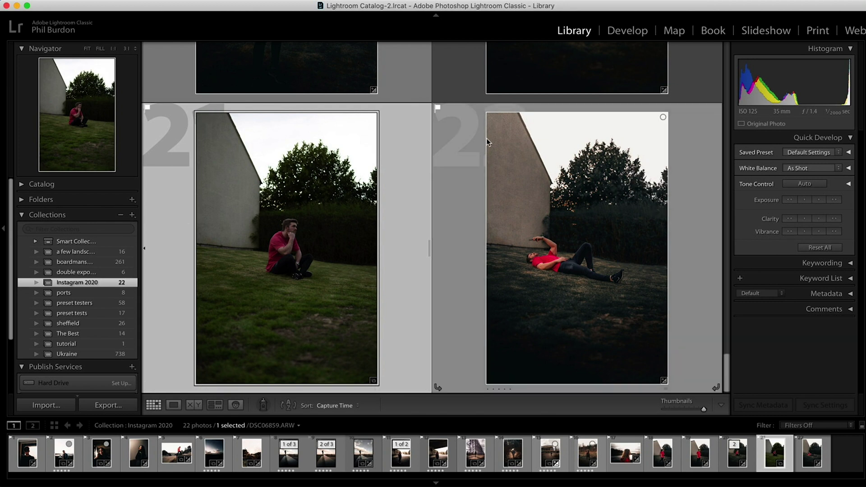
pyautogui.scroll(5, 507, 179)
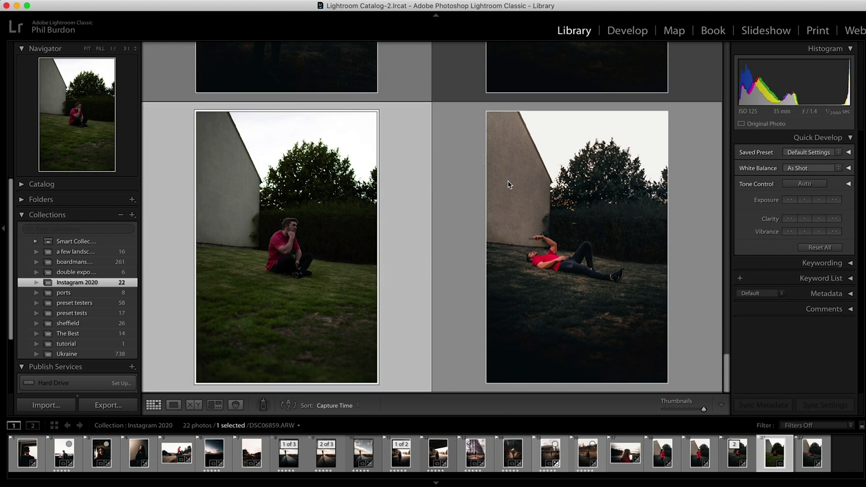
pyautogui.scroll(-5, 508, 180)
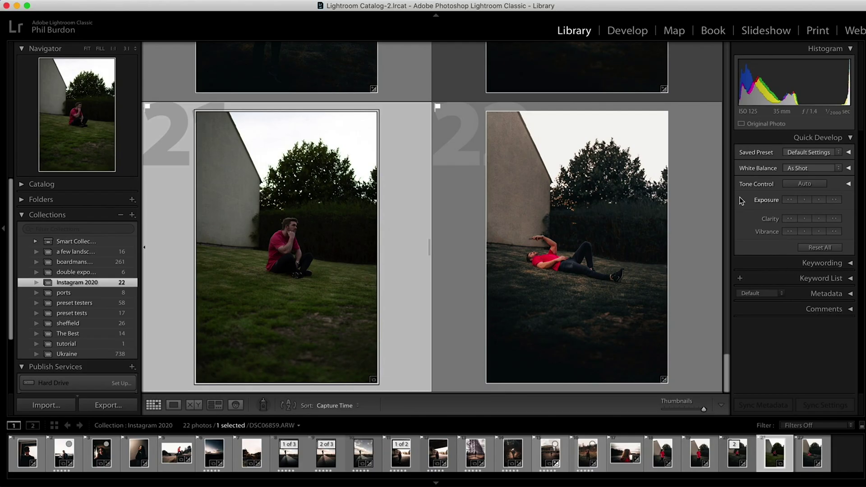
# Step: Open the selected photo for developing and apply the Camera Matching profile Neutral from the profile browser
pyautogui.click(629, 31)
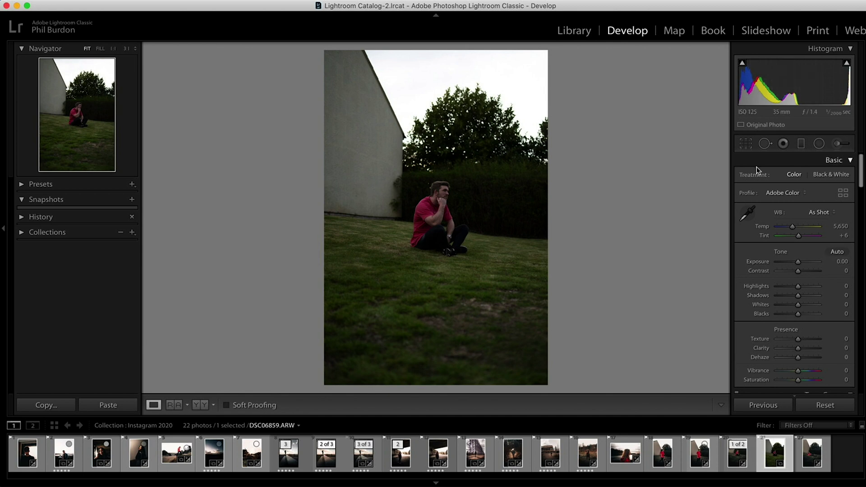
pyautogui.moveTo(861, 170)
pyautogui.mouseDown()
pyautogui.moveTo(864, 398)
pyautogui.moveTo(859, 172)
pyautogui.mouseUp()
pyautogui.click(799, 194)
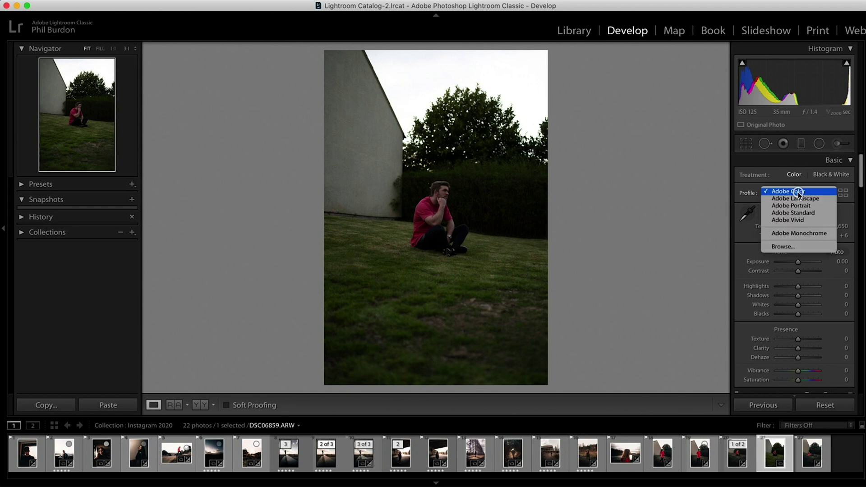
pyautogui.click(799, 247)
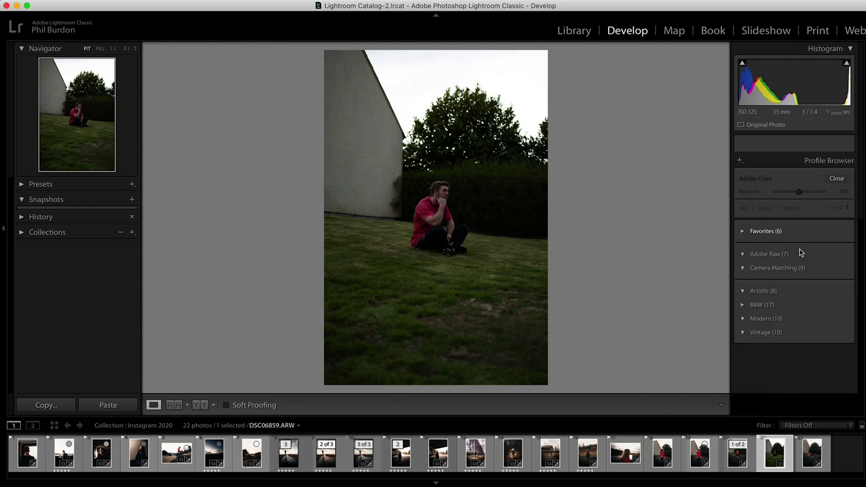
pyautogui.scroll(-10, 794, 271)
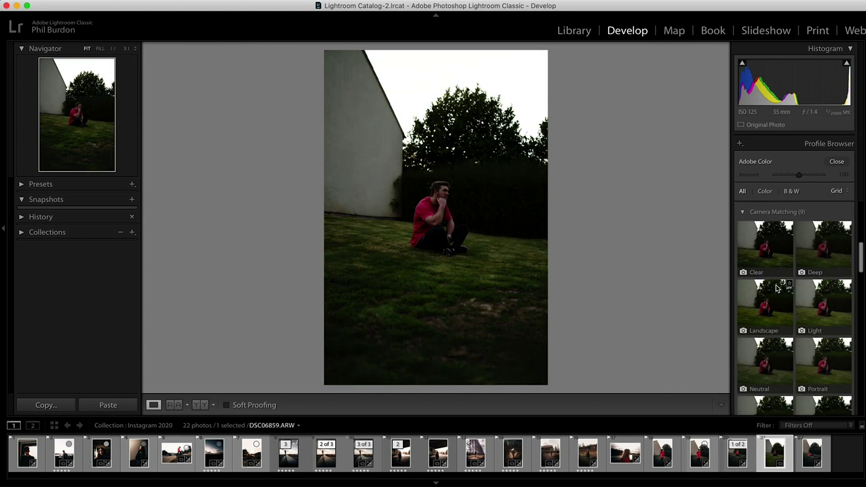
pyautogui.click(767, 373)
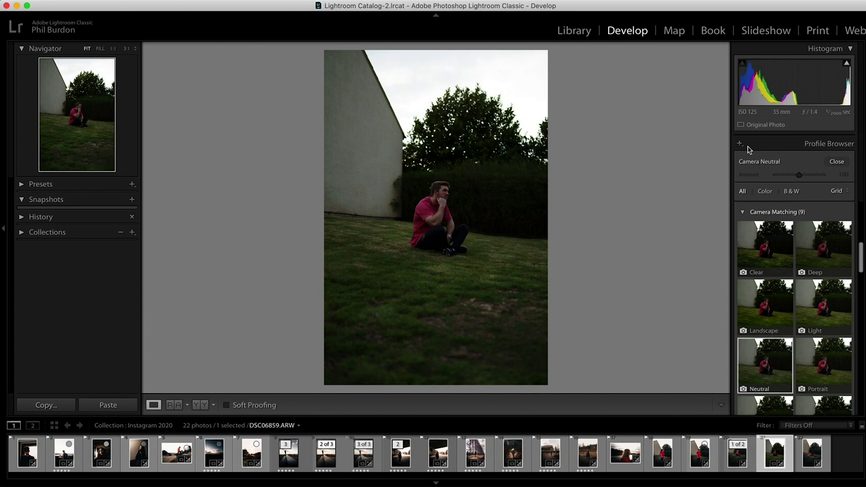
pyautogui.click(834, 161)
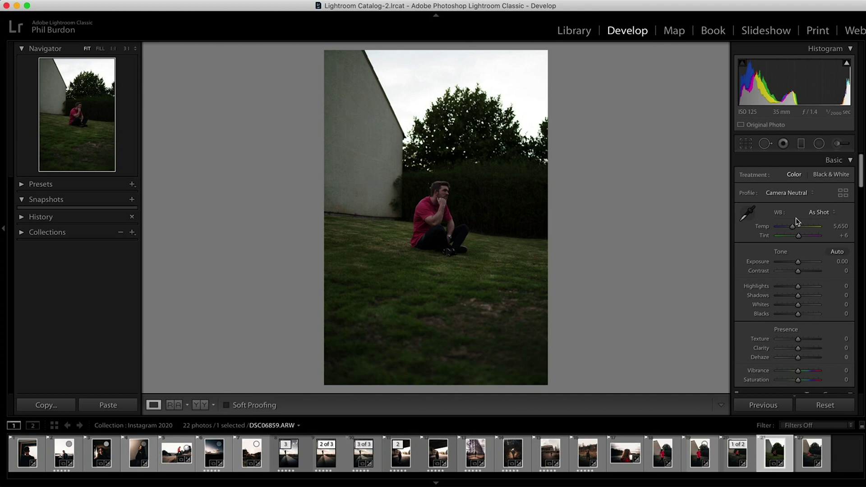
# Step: Set the white balance to Auto, and fine-tune it to a temperature of 5,819 and a tint of +20
pyautogui.click(819, 212)
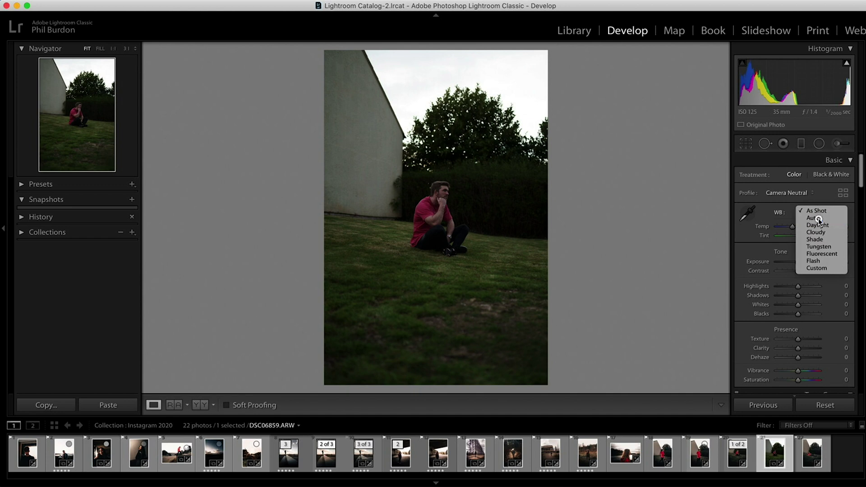
pyautogui.click(818, 218)
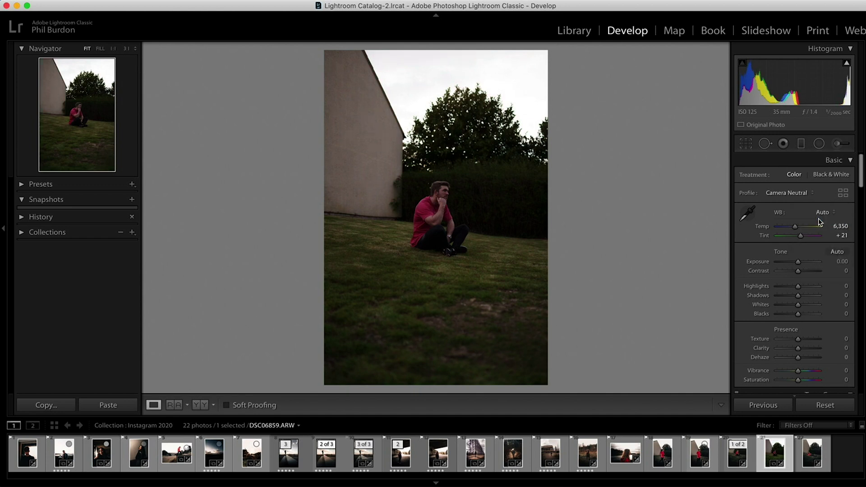
pyautogui.moveTo(420, 161); pyautogui.dragTo(404, 369)
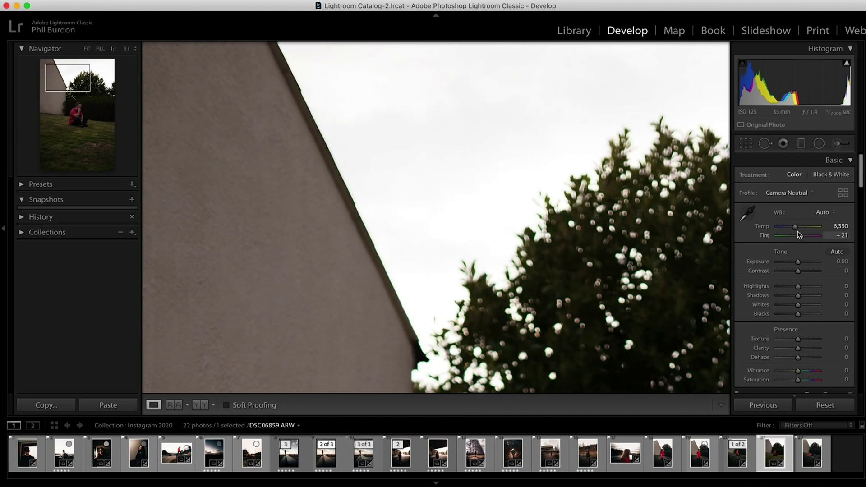
pyautogui.moveTo(796, 227); pyautogui.dragTo(793, 228)
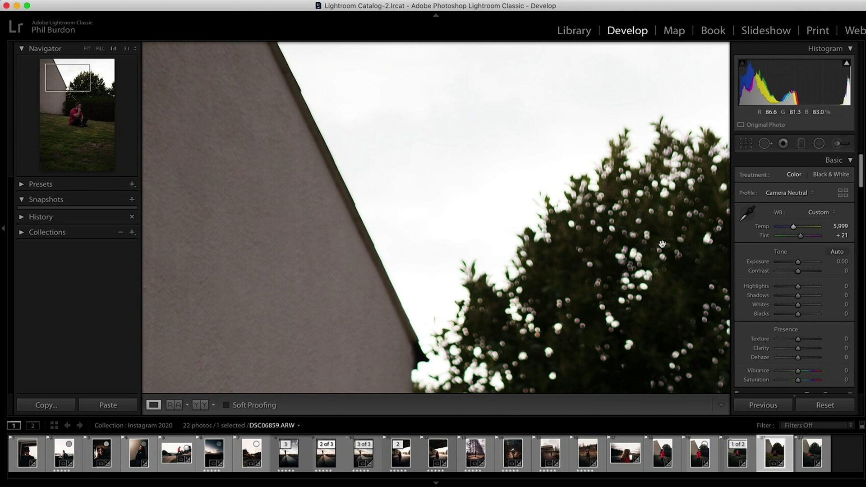
pyautogui.click(491, 184)
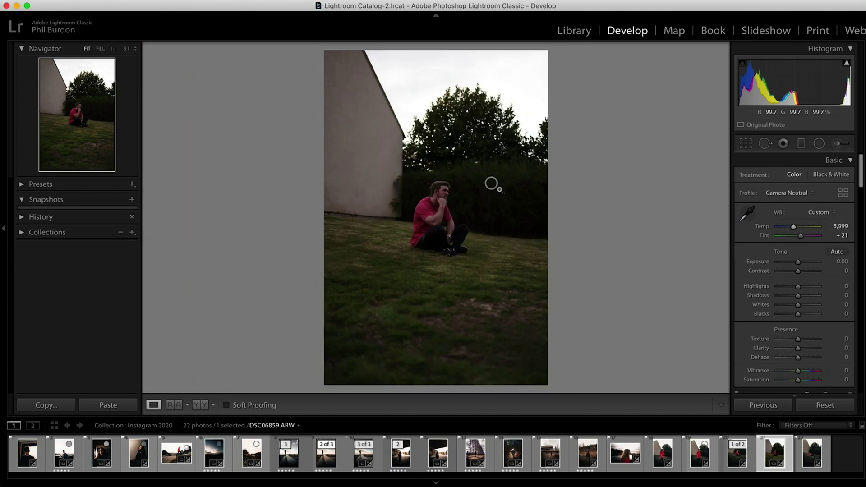
pyautogui.moveTo(801, 230); pyautogui.dragTo(806, 231)
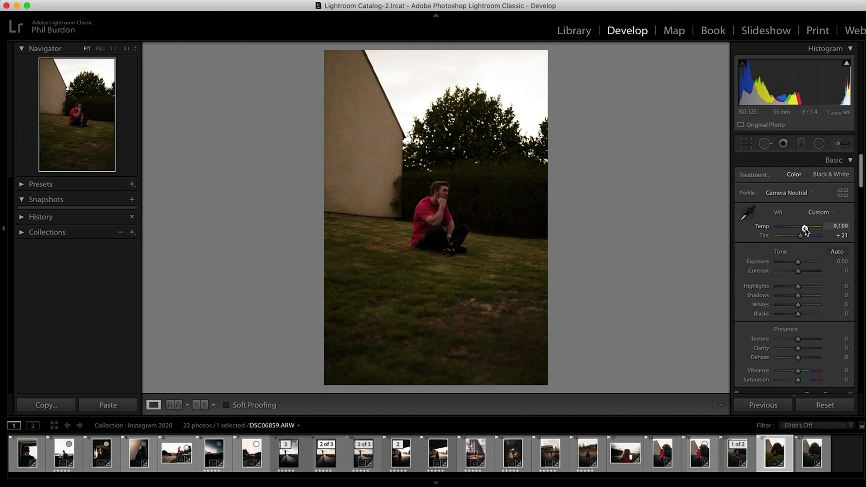
pyautogui.moveTo(805, 230)
pyautogui.mouseDown()
pyautogui.moveTo(790, 231)
pyautogui.moveTo(806, 241)
pyautogui.moveTo(800, 237)
pyautogui.mouseUp()
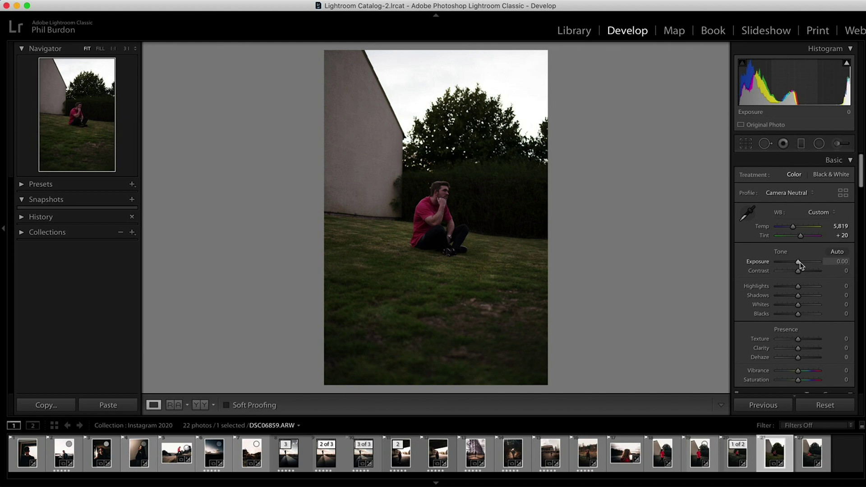
# Step: Set the photo's exposure to +0.10 and contrast to −25
pyautogui.moveTo(799, 263); pyautogui.dragTo(803, 286)
pyautogui.click(501, 131)
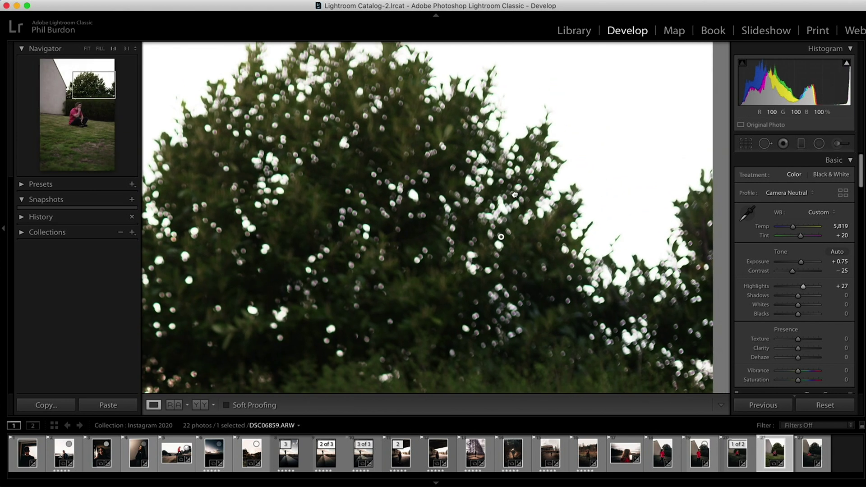
pyautogui.click(518, 199)
pyautogui.moveTo(805, 285); pyautogui.dragTo(799, 263)
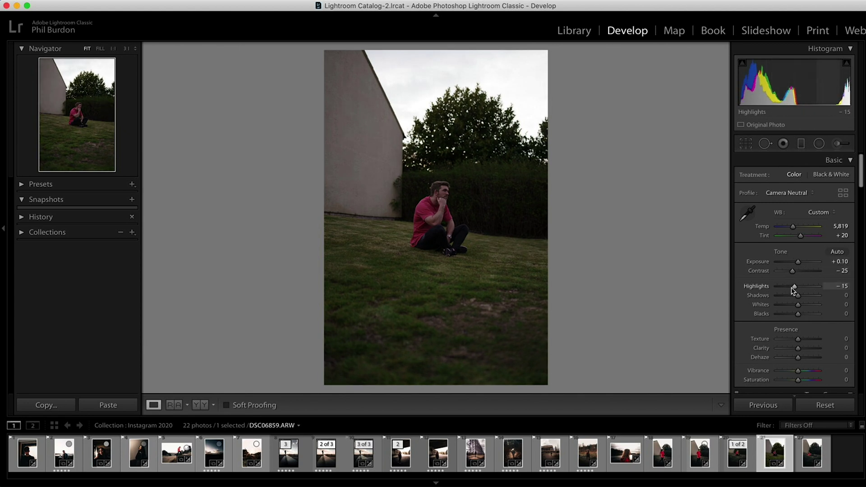
# Step: Lower the highlights to −100 and raise the shadows to +87
pyautogui.moveTo(792, 289); pyautogui.dragTo(746, 290)
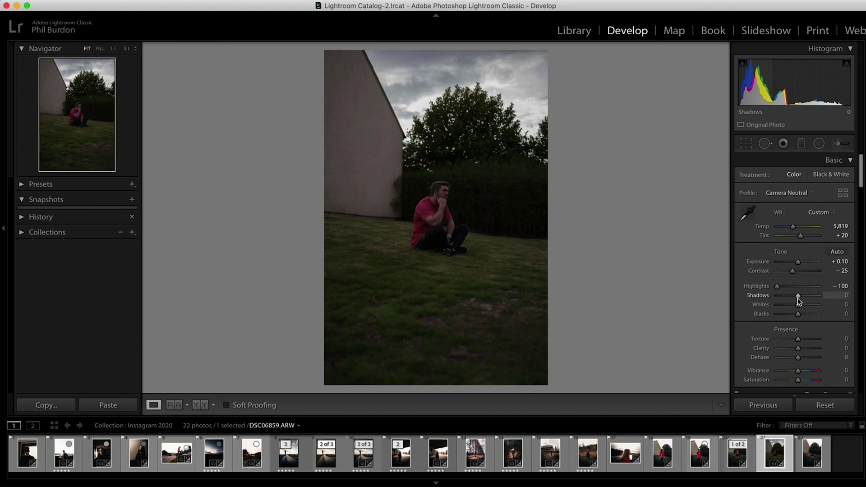
pyautogui.moveTo(798, 295); pyautogui.dragTo(811, 295)
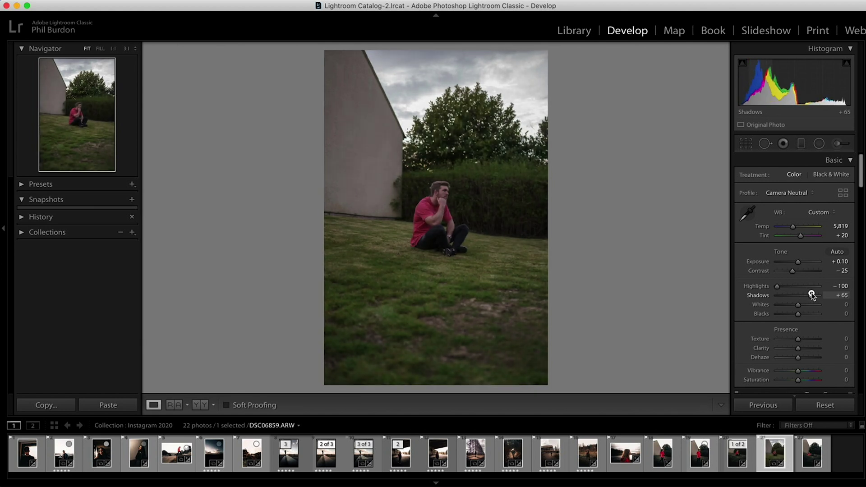
pyautogui.click(492, 239)
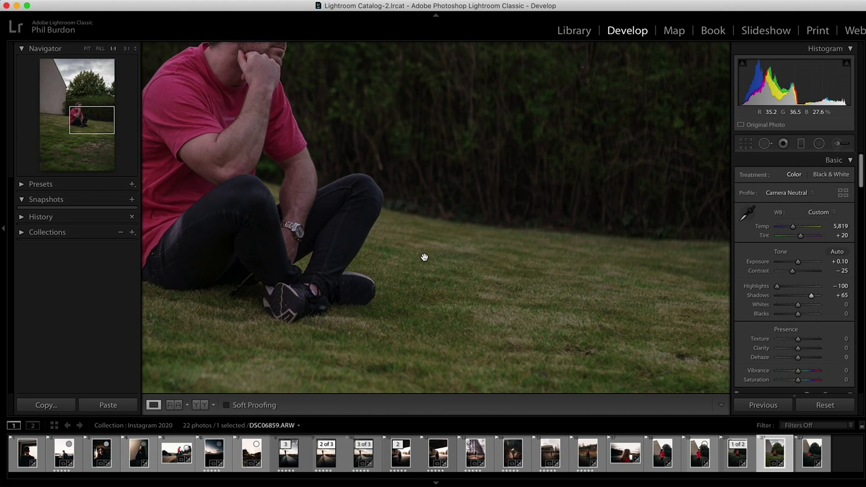
pyautogui.moveTo(812, 295)
pyautogui.mouseDown()
pyautogui.moveTo(756, 296)
pyautogui.moveTo(816, 293)
pyautogui.mouseUp()
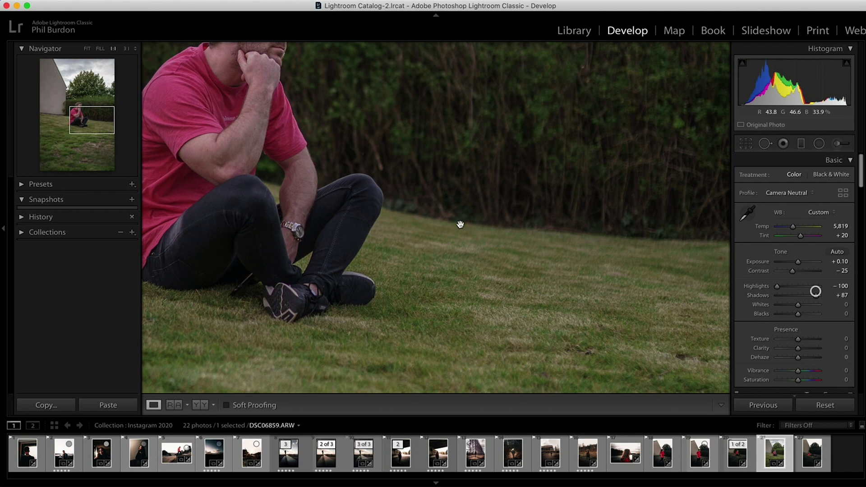
# Step: Reset the highlights, shadows, contrast and white balance temperature to their defaults
pyautogui.doubleClick(759, 286)
pyautogui.doubleClick(760, 296)
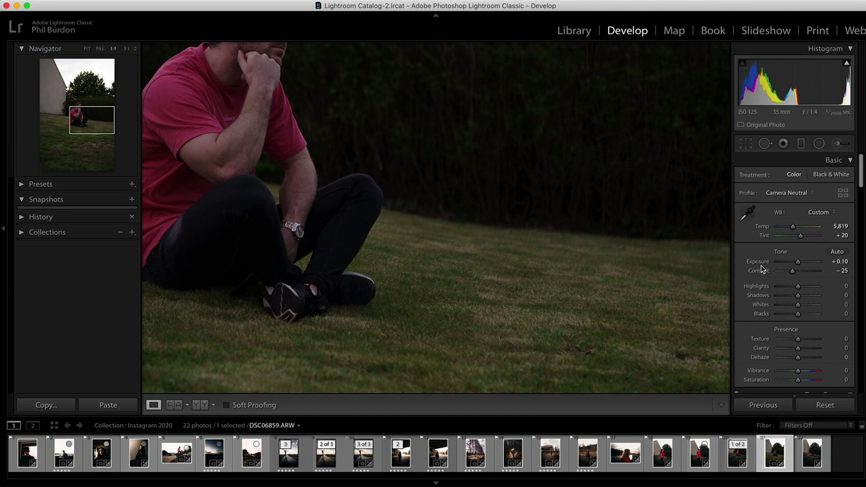
pyautogui.click(762, 267)
pyautogui.doubleClick(762, 272)
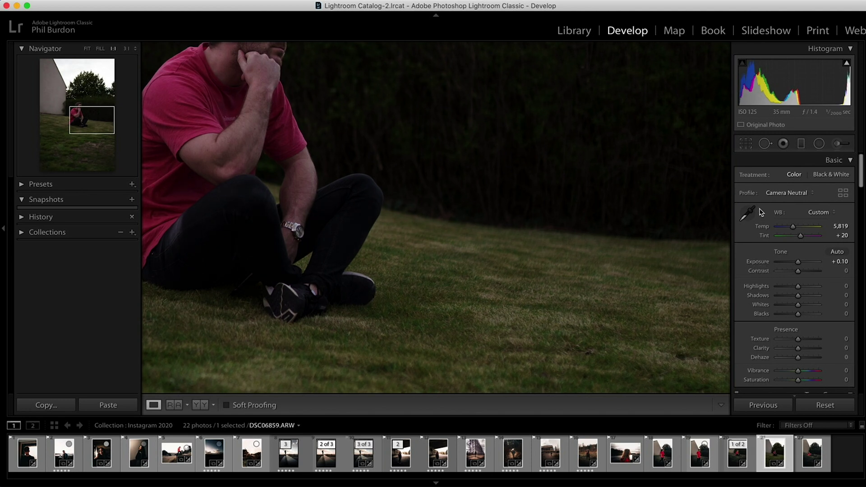
pyautogui.doubleClick(763, 227)
# Step: Set the texture to −29 and the clarity to +5, judging the effect on the man's face and the whole photo
pyautogui.scroll(-5, 769, 287)
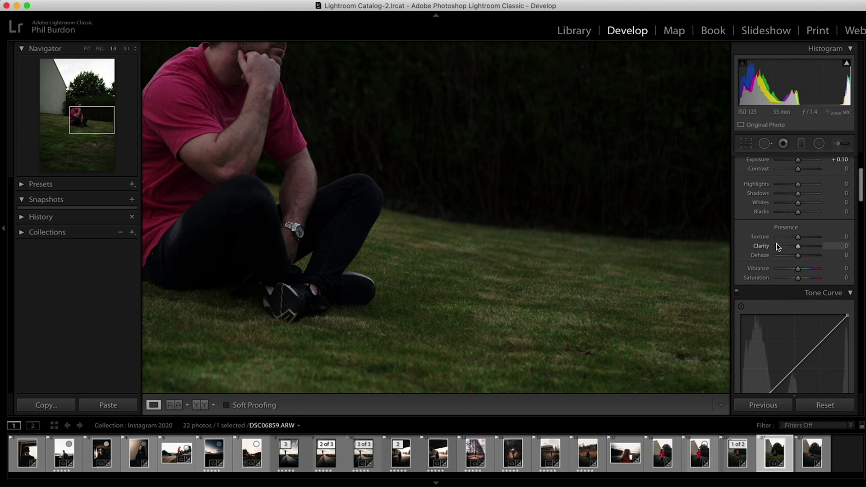
pyautogui.click(482, 164)
pyautogui.click(482, 164)
pyautogui.moveTo(481, 165); pyautogui.dragTo(487, 134)
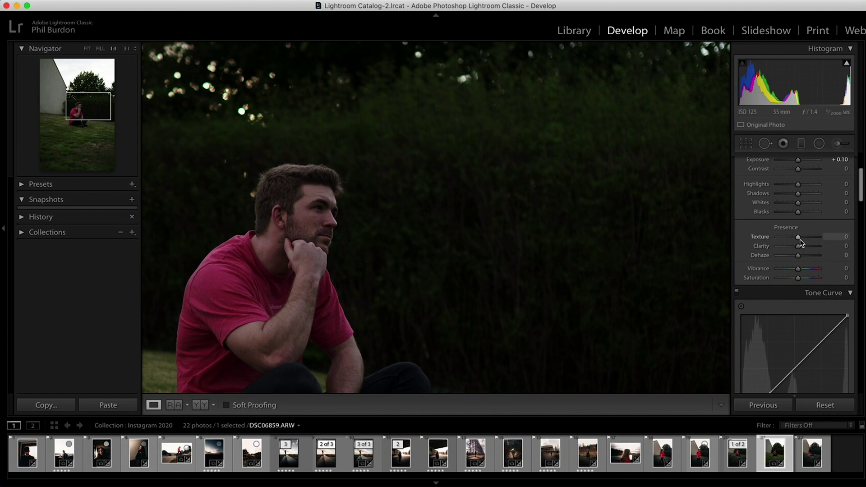
pyautogui.moveTo(800, 240); pyautogui.dragTo(790, 240)
pyautogui.click(352, 208)
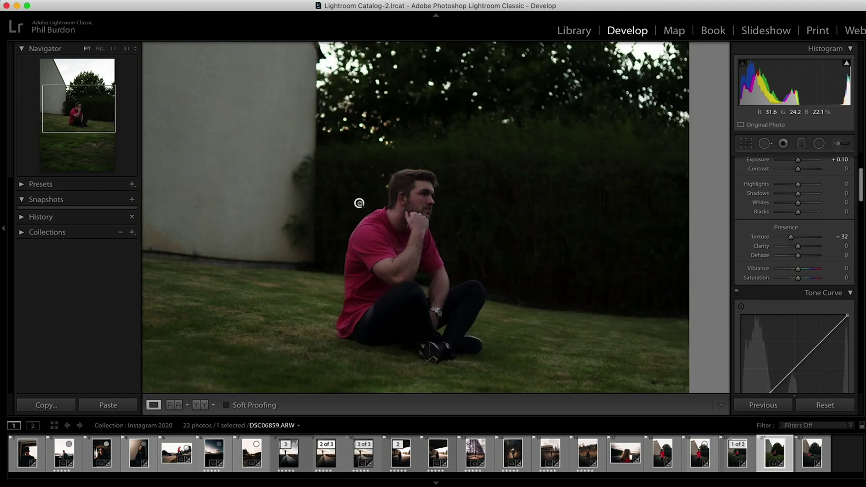
pyautogui.click(356, 201)
pyautogui.moveTo(790, 239); pyautogui.dragTo(806, 251)
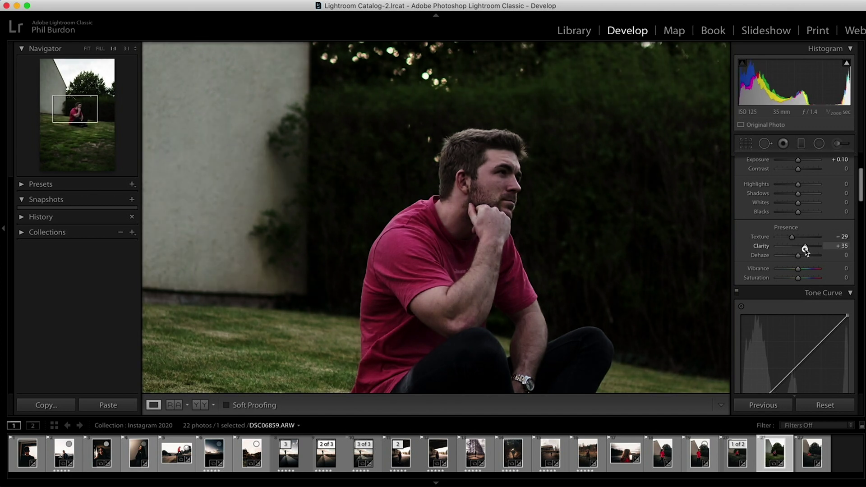
pyautogui.click(532, 184)
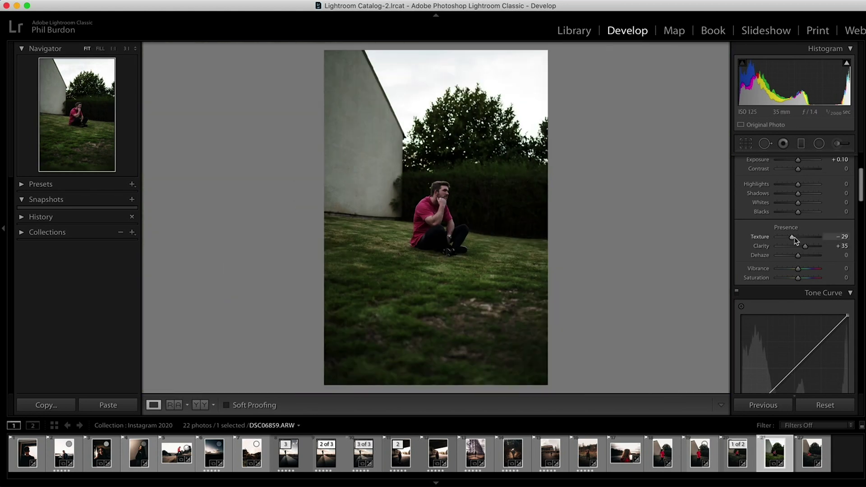
pyautogui.moveTo(807, 251); pyautogui.dragTo(798, 250)
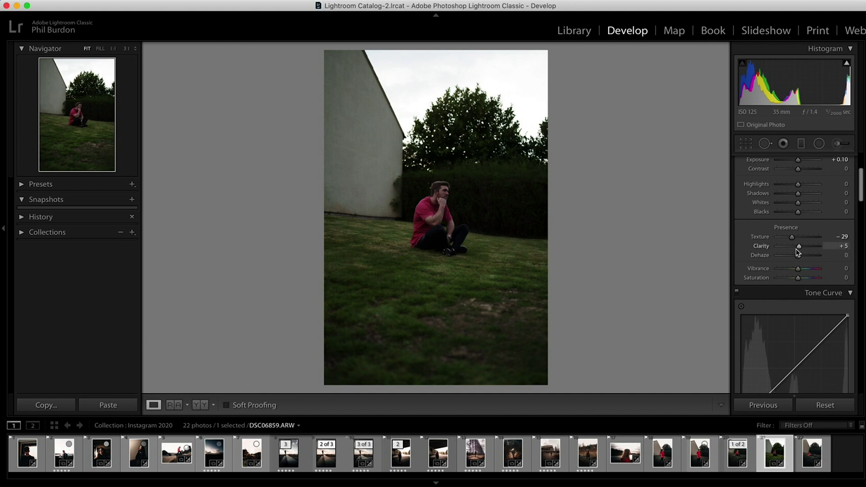
pyautogui.scroll(-3, 773, 316)
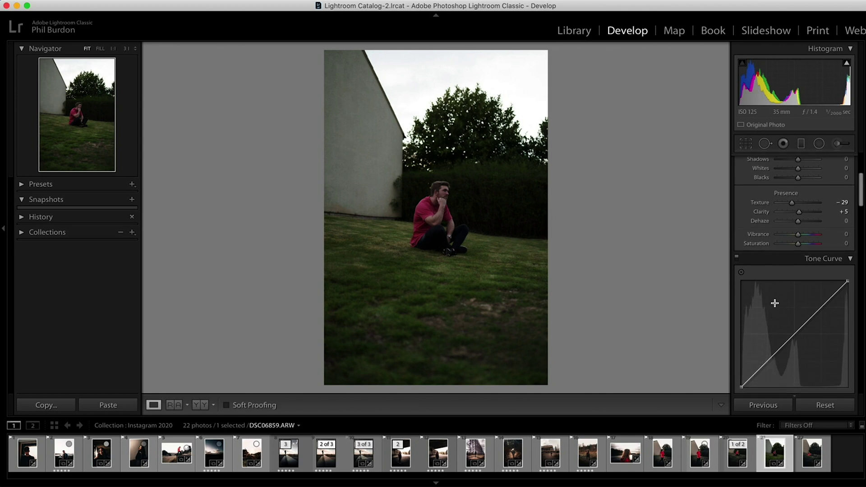
# Step: Raise the photo's vibrance to +27 and saturation to +26
pyautogui.click(802, 236)
pyautogui.click(802, 243)
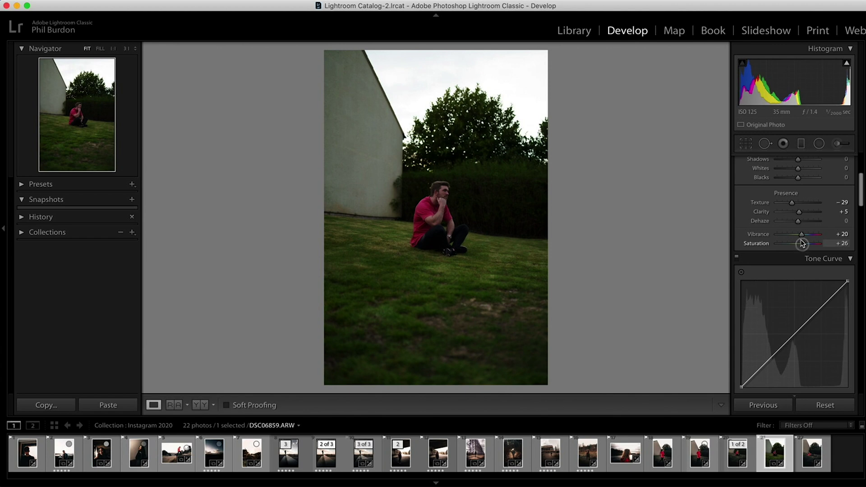
pyautogui.click(803, 235)
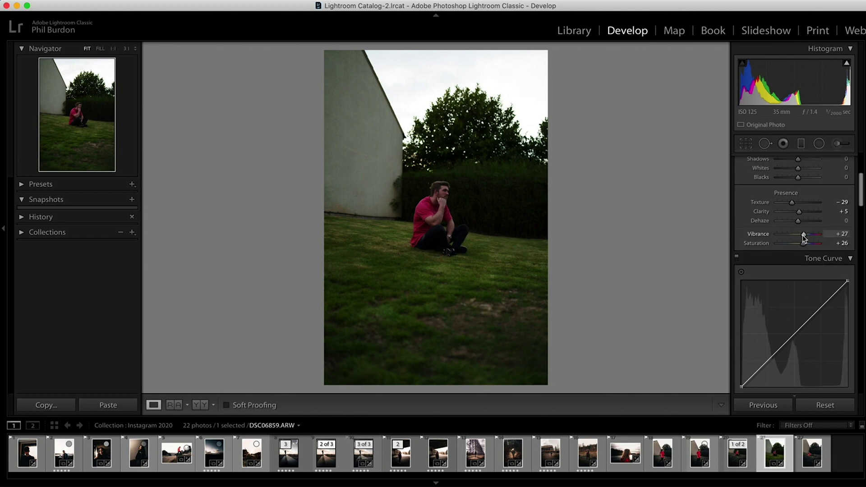
# Step: Reset the vibrance, saturation, clarity and texture to their defaults
pyautogui.doubleClick(758, 234)
pyautogui.doubleClick(761, 244)
pyautogui.doubleClick(762, 211)
pyautogui.doubleClick(762, 203)
# Step: Set the white balance temperature to 6,243 and the tint to +2
pyautogui.scroll(4, 763, 204)
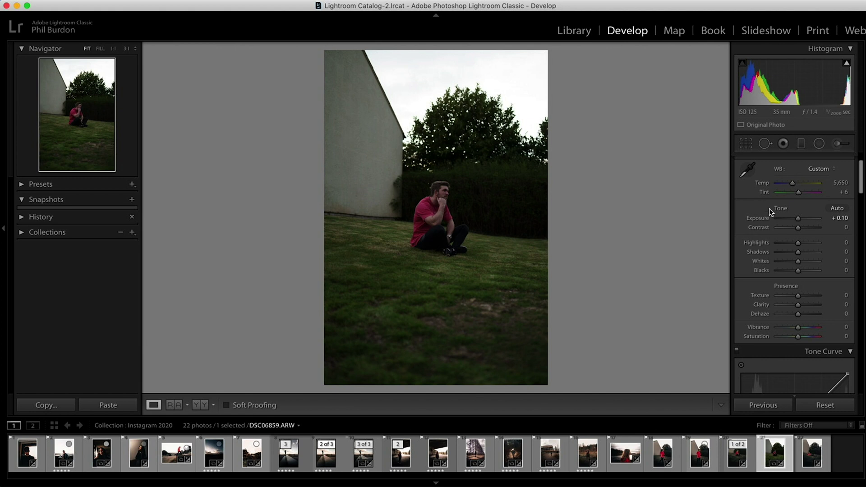
pyautogui.scroll(2, 770, 208)
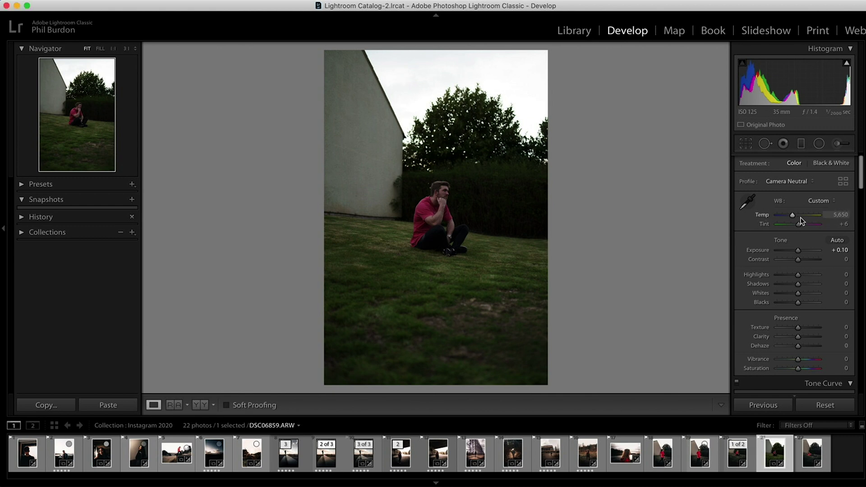
pyautogui.moveTo(793, 216); pyautogui.dragTo(799, 219)
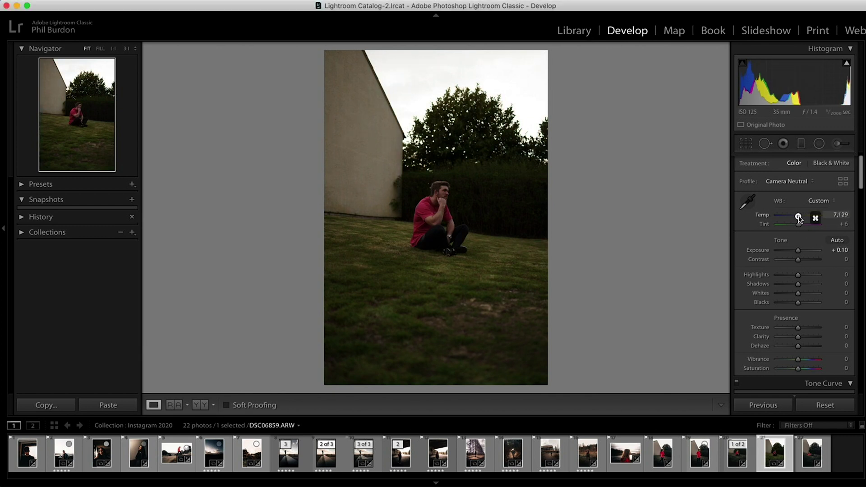
pyautogui.click(839, 214)
pyautogui.write('6243')
pyautogui.press('Tab')
# Step: Set the exposure to −0.80, contrast to −18, highlights to +35, shadows to +79, whites to +11 and blacks to −29
pyautogui.moveTo(798, 250); pyautogui.dragTo(800, 293)
pyautogui.moveTo(798, 302); pyautogui.dragTo(791, 309)
# Step: Set the texture to +9, clarity to +11, vibrance to +20 and saturation to +20
pyautogui.moveTo(798, 328); pyautogui.dragTo(799, 329)
pyautogui.moveTo(798, 337); pyautogui.dragTo(800, 338)
pyautogui.click(842, 360)
pyautogui.write('20')
pyautogui.press('Tab')
pyautogui.write('12')
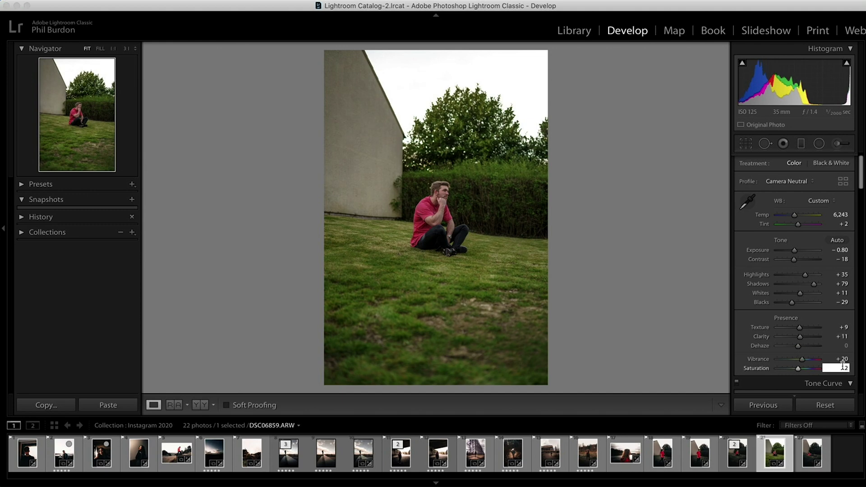
pyautogui.press('Return')
# Step: Try darkening the shadows from the man's leg with the tone curve's targeted adjustment tool, and undo the change
pyautogui.scroll(-5, 843, 365)
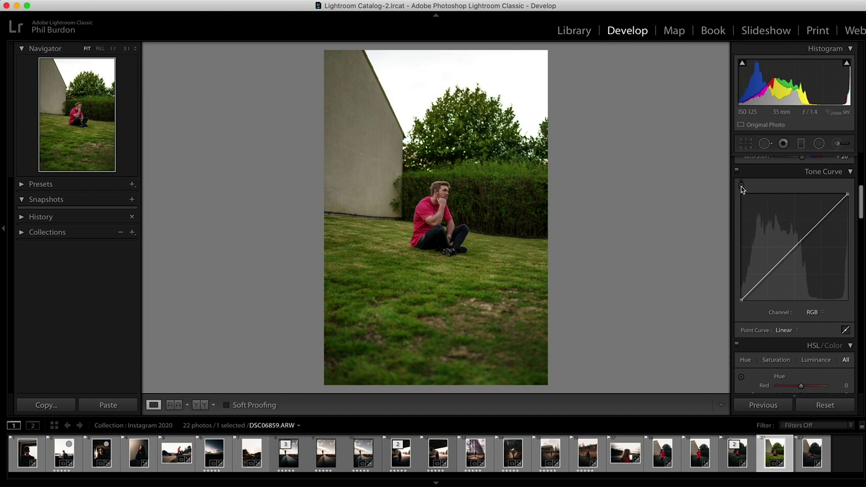
pyautogui.click(740, 185)
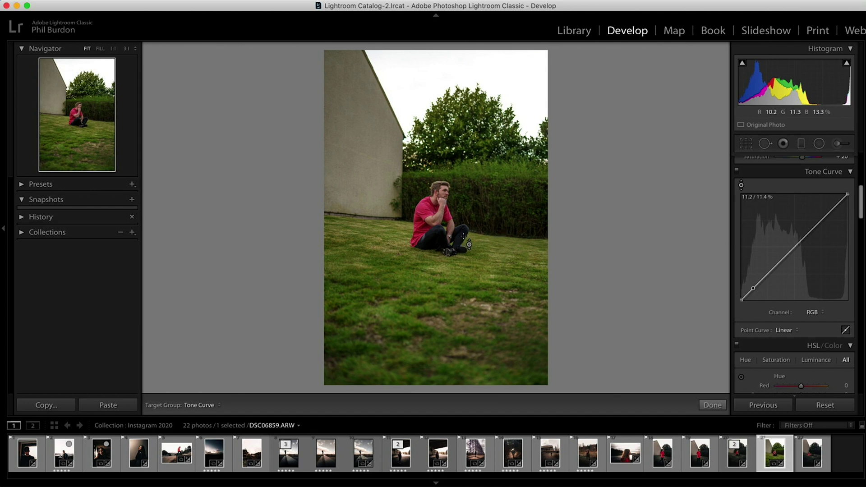
pyautogui.click(463, 236)
pyautogui.moveTo(464, 236); pyautogui.dragTo(467, 222)
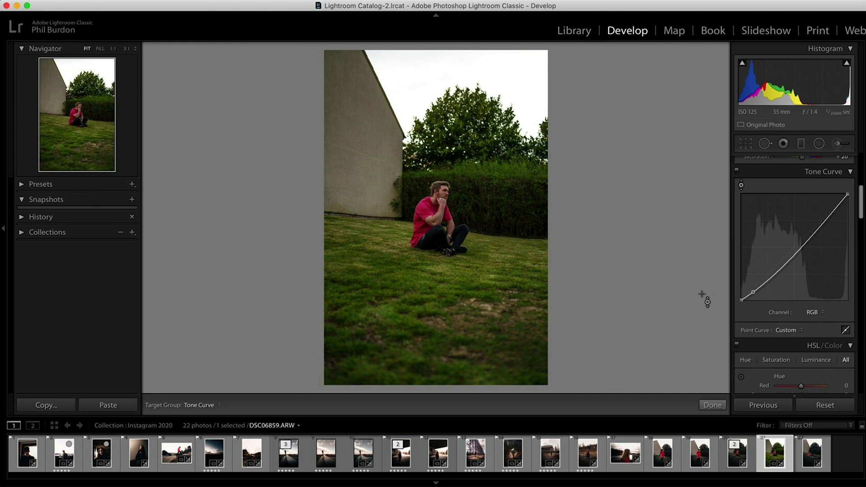
pyautogui.press('super+z')
pyautogui.press('Escape')
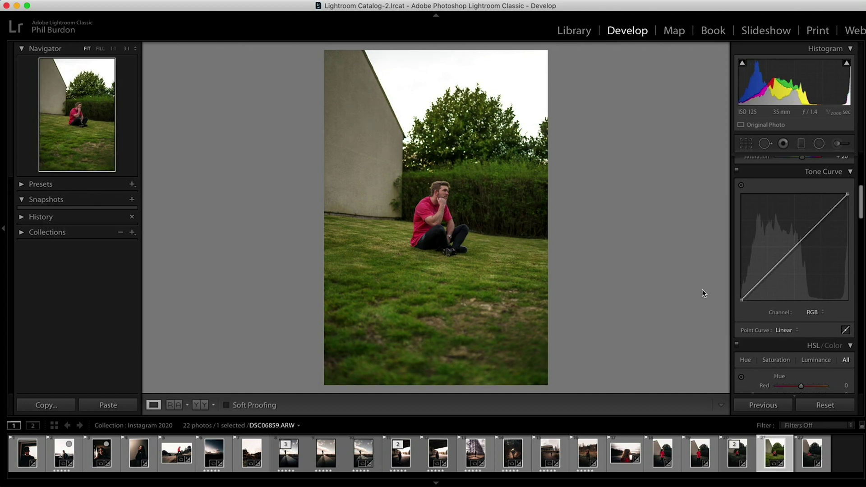
# Step: Add highlight, midtone and shadow points to the RGB tone curve, nudging the midtone point up and the shadow point down
pyautogui.click(822, 221)
pyautogui.click(794, 249)
pyautogui.click(769, 274)
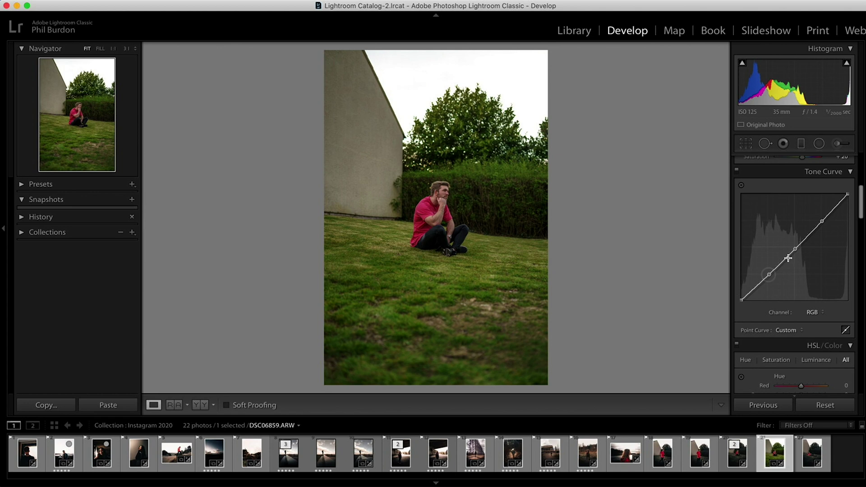
pyautogui.moveTo(795, 249); pyautogui.dragTo(795, 247)
pyautogui.moveTo(769, 274); pyautogui.dragTo(768, 277)
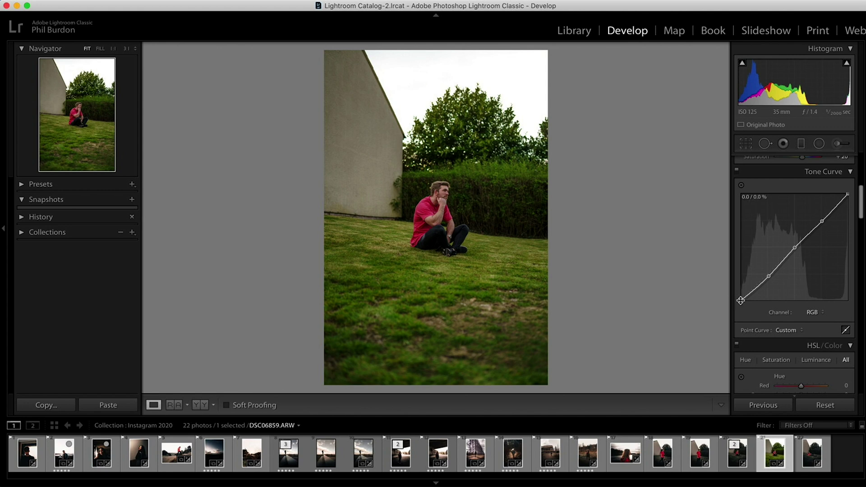
# Step: Try raising the curve's black end to about 12% and lowering its white end, inspect the man closely, and restore both ends
pyautogui.moveTo(741, 302); pyautogui.dragTo(740, 304)
pyautogui.moveTo(741, 303); pyautogui.dragTo(738, 288)
pyautogui.moveTo(848, 194); pyautogui.dragTo(847, 202)
pyautogui.click(467, 192)
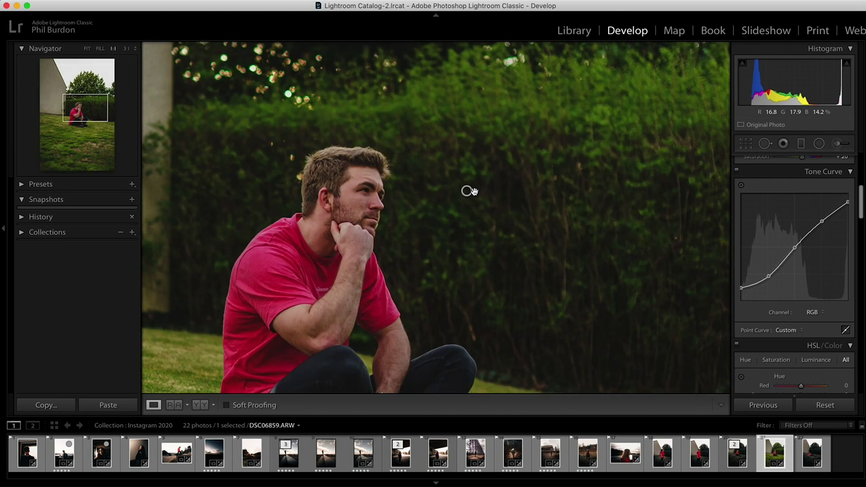
pyautogui.moveTo(400, 193); pyautogui.dragTo(346, 153)
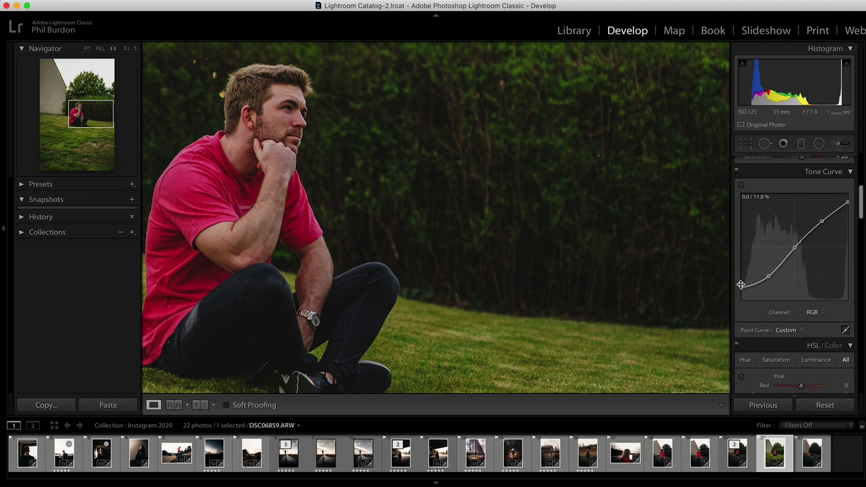
pyautogui.press('super+z')
pyautogui.moveTo(740, 287); pyautogui.dragTo(741, 300)
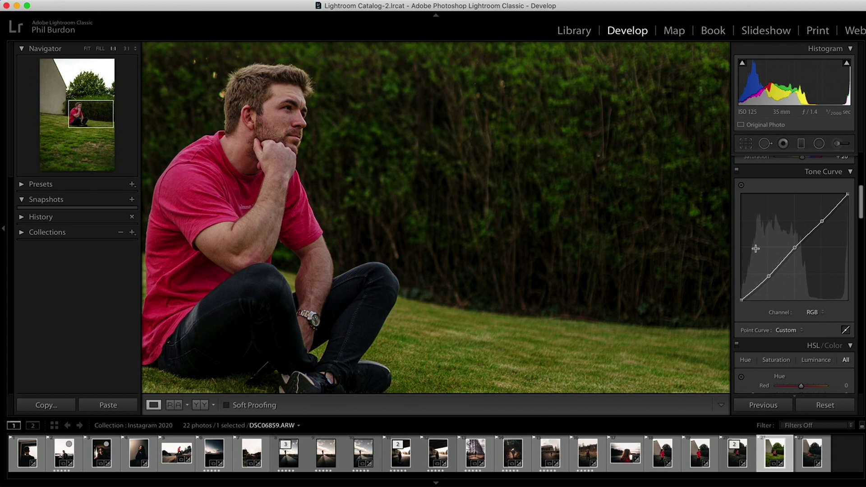
# Step: Reshape the RGB curve for a gentle fade by lowering the shadow points, lifting the black end slightly and lowering the white end
pyautogui.moveTo(769, 276)
pyautogui.mouseDown()
pyautogui.moveTo(756, 287)
pyautogui.moveTo(779, 271)
pyautogui.mouseUp()
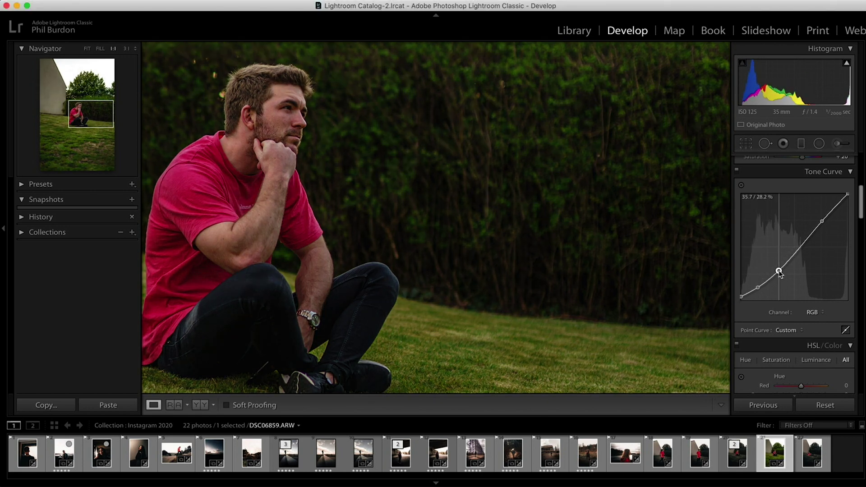
pyautogui.moveTo(848, 194); pyautogui.dragTo(820, 225)
pyautogui.press('z')
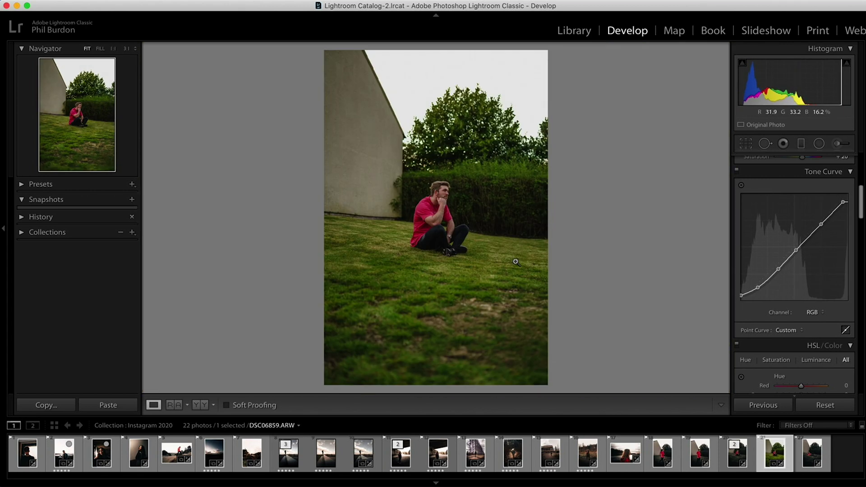
# Step: In the HSL colour controls, set the green saturation to −92, luminance to −100 and hue to −100
pyautogui.scroll(-5, 780, 283)
pyautogui.scroll(-1, 780, 284)
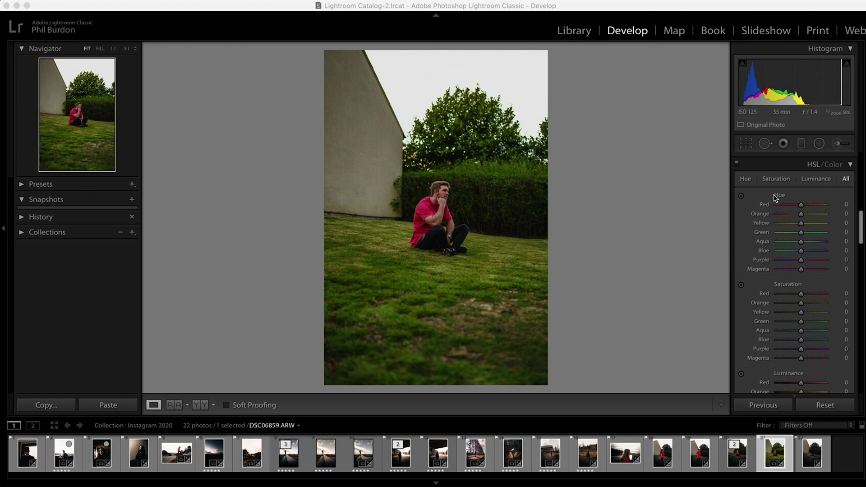
pyautogui.click(829, 165)
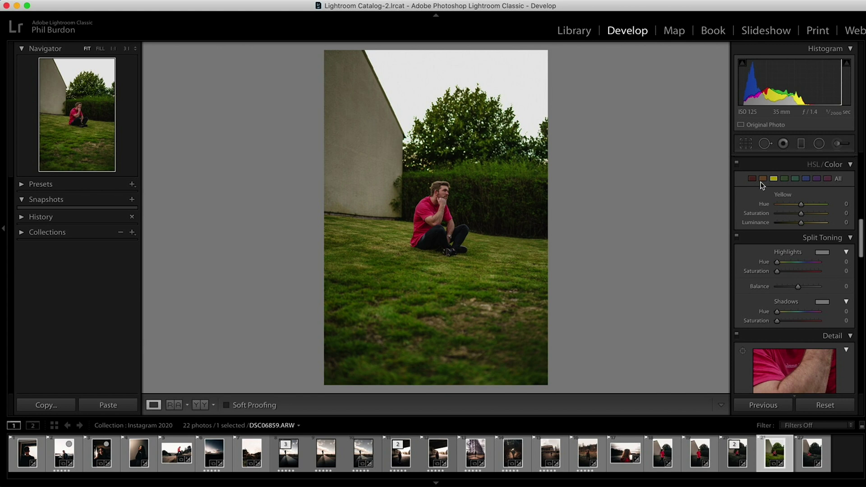
pyautogui.click(518, 212)
pyautogui.moveTo(510, 217); pyautogui.dragTo(529, 157)
pyautogui.click(784, 179)
pyautogui.moveTo(801, 215); pyautogui.dragTo(769, 224)
pyautogui.click(543, 189)
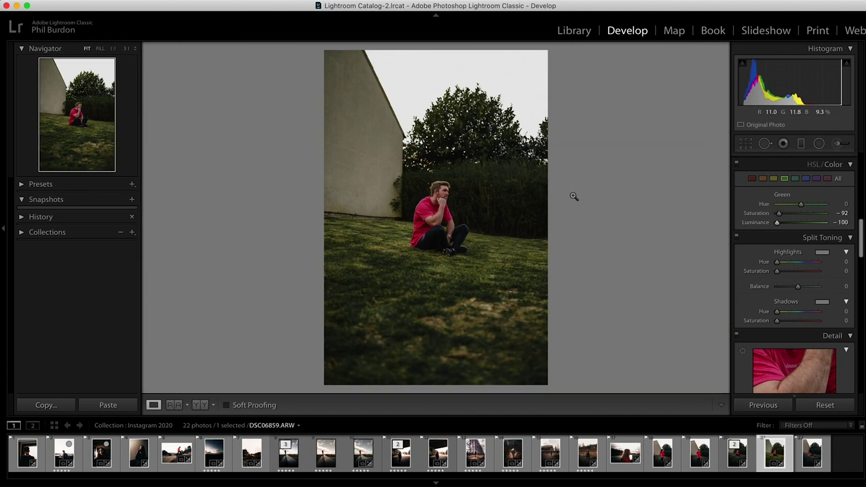
pyautogui.moveTo(800, 207); pyautogui.dragTo(768, 212)
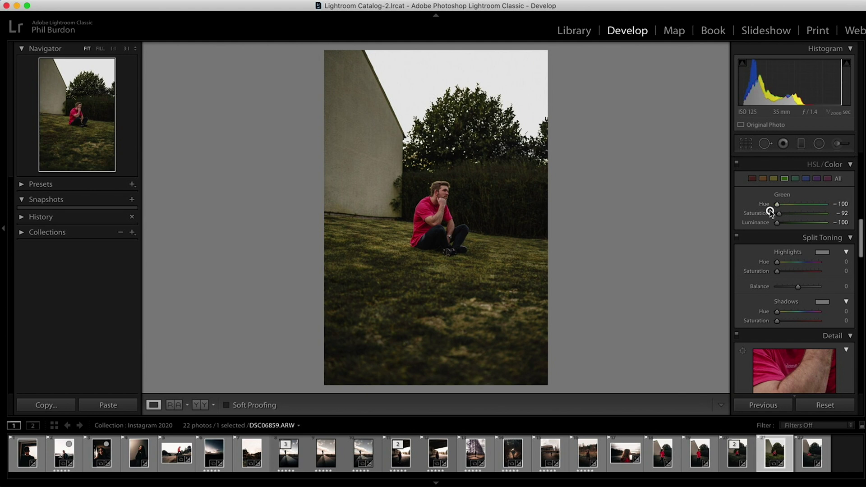
# Step: Set the red hue to −28 and check its effect on the man's shirt up close
pyautogui.click(750, 178)
pyautogui.moveTo(799, 204)
pyautogui.mouseDown()
pyautogui.moveTo(842, 205)
pyautogui.moveTo(765, 207)
pyautogui.moveTo(797, 208)
pyautogui.mouseUp()
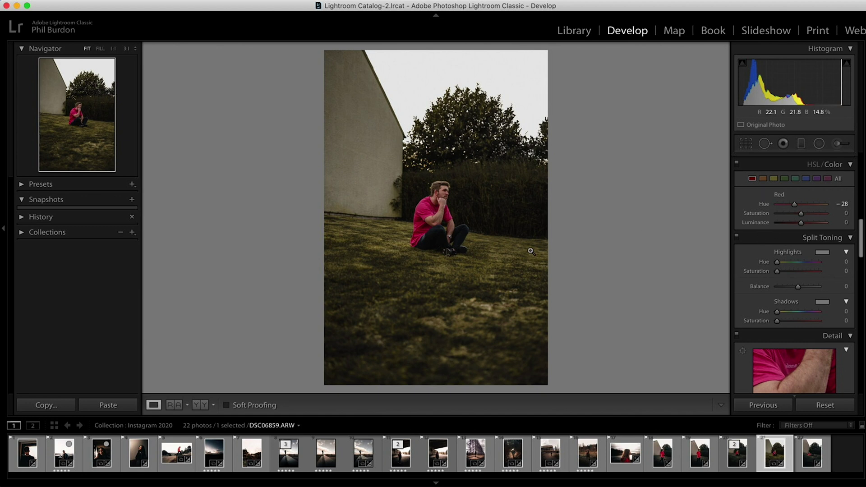
pyautogui.moveTo(459, 234); pyautogui.dragTo(460, 279)
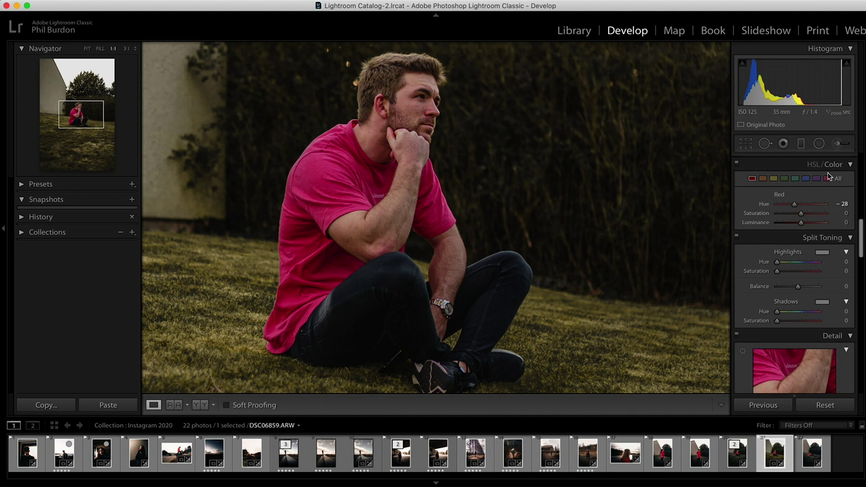
# Step: Show all HSL channels and set the hues to red +25, orange +6, yellow −58, aqua −7 and blue +5
pyautogui.click(811, 164)
pyautogui.click(841, 204)
pyautogui.write('25')
pyautogui.press('Return')
pyautogui.press('z')
pyautogui.moveTo(801, 214); pyautogui.dragTo(802, 251)
# Step: Set saturation to orange +33, yellow −57, green −100, aqua −84, blue −100, and luminance to orange +21, yellow +6, green −96, aqua +10, blue +3
pyautogui.doubleClick(779, 321)
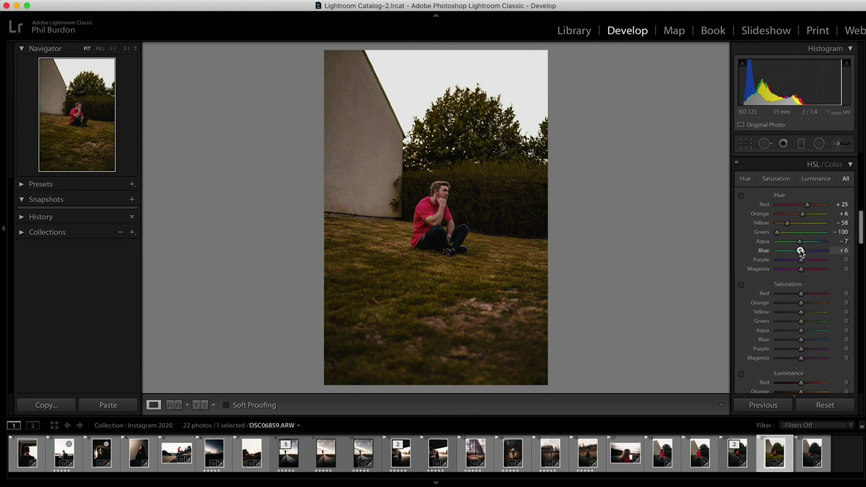
pyautogui.moveTo(801, 303); pyautogui.dragTo(778, 316)
pyautogui.scroll(-5, 794, 343)
pyautogui.moveTo(801, 308); pyautogui.dragTo(796, 335)
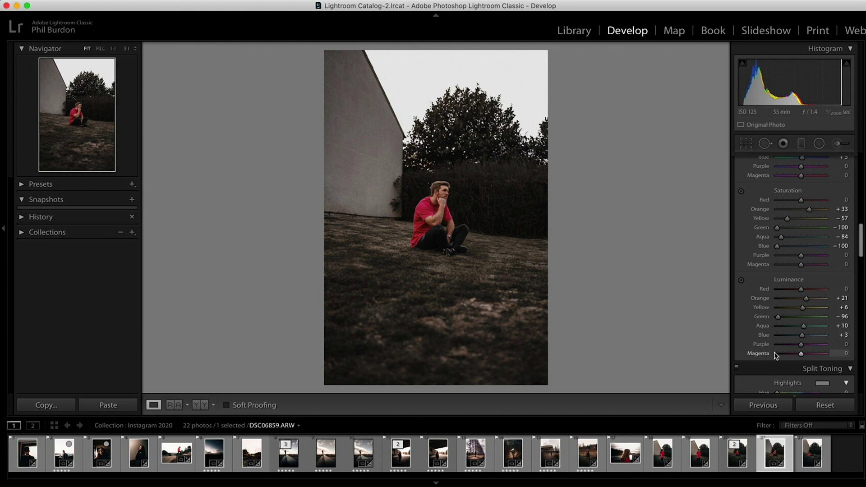
# Step: Review the HSL hue, saturation and luminance settings and their effect on the man and the whole photo
pyautogui.click(432, 194)
pyautogui.click(474, 203)
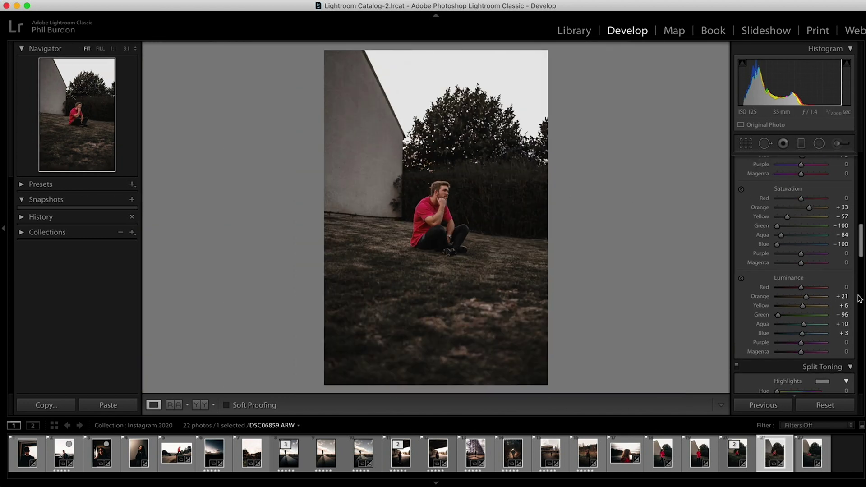
pyautogui.scroll(6, 776, 254)
pyautogui.scroll(-1, 776, 255)
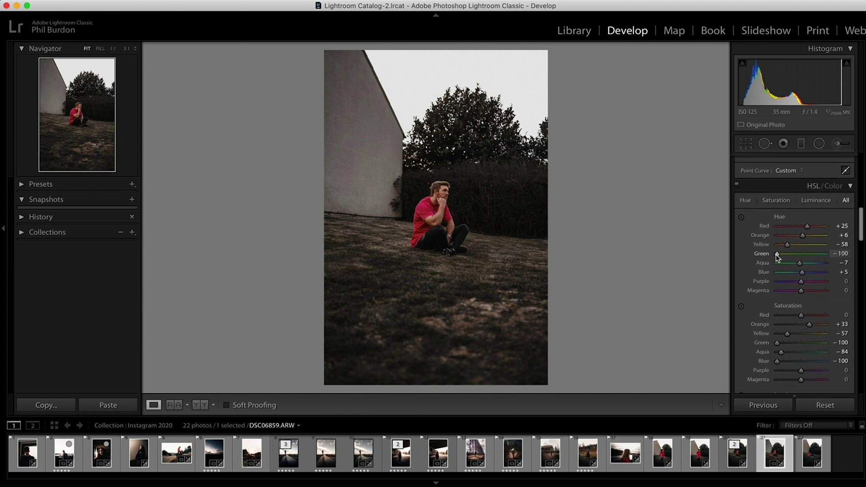
pyautogui.scroll(-2, 776, 255)
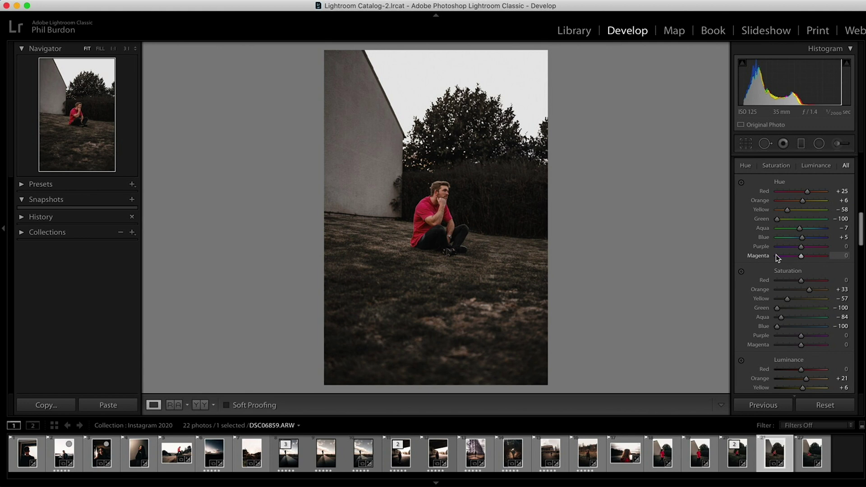
pyautogui.scroll(-1, 758, 258)
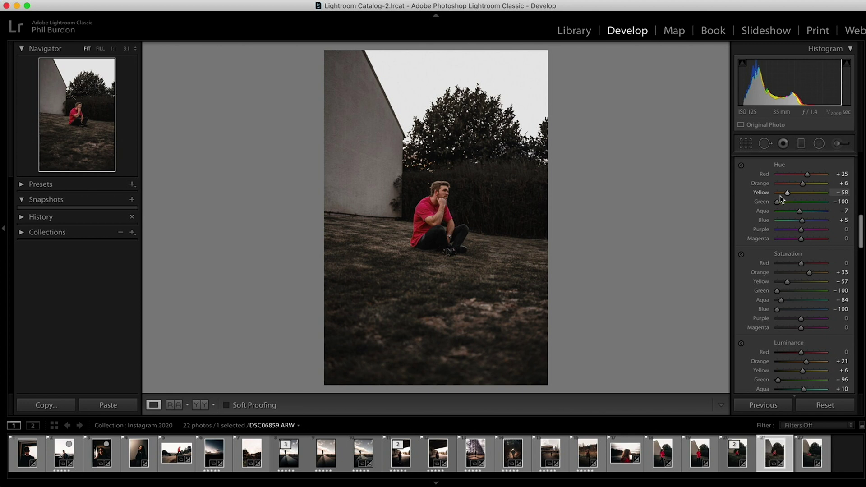
pyautogui.scroll(-3, 791, 292)
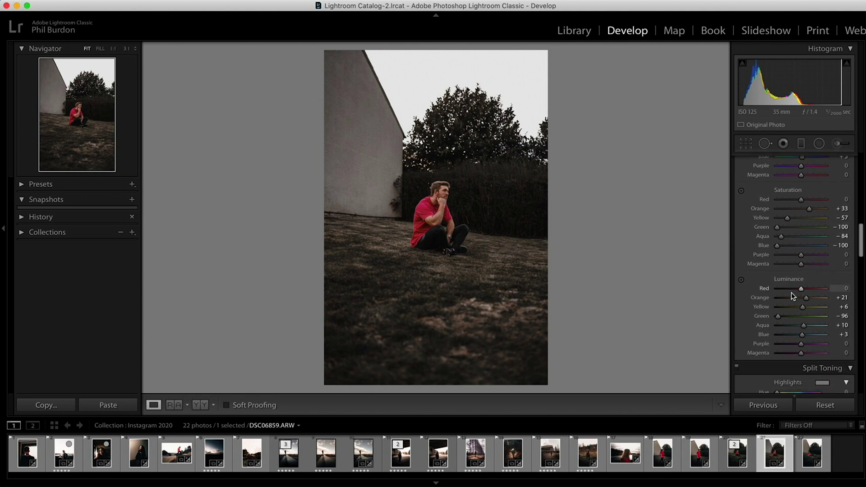
pyautogui.scroll(-1, 791, 293)
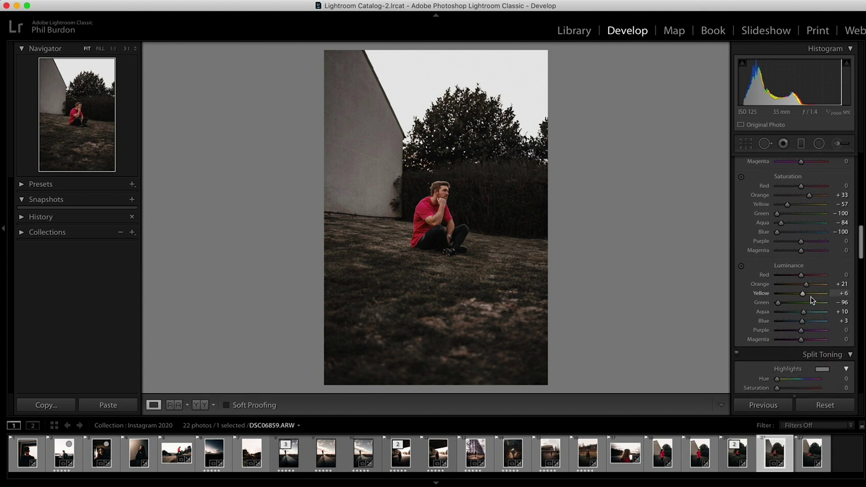
pyautogui.moveTo(806, 284); pyautogui.dragTo(807, 290)
pyautogui.scroll(-3, 800, 289)
pyautogui.scroll(4, 799, 289)
pyautogui.moveTo(436, 198); pyautogui.dragTo(497, 207)
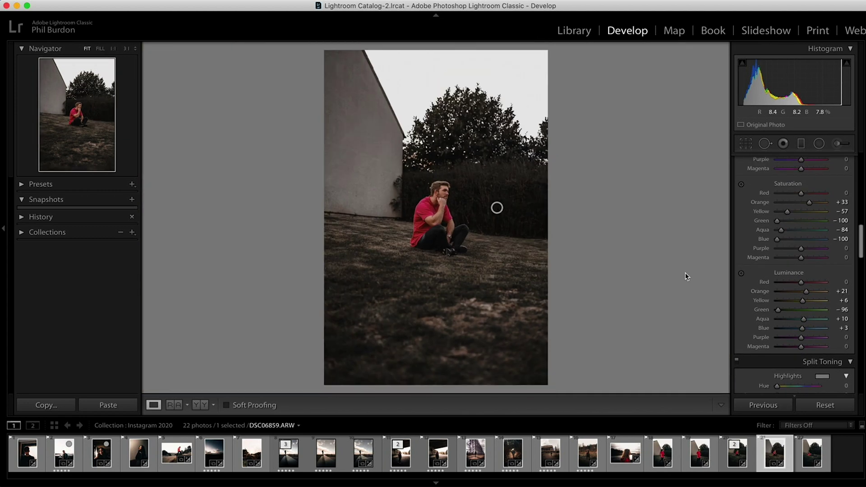
# Step: Split-tone the shadows with a blue hue of 212 and a saturation of 36
pyautogui.scroll(-3, 819, 326)
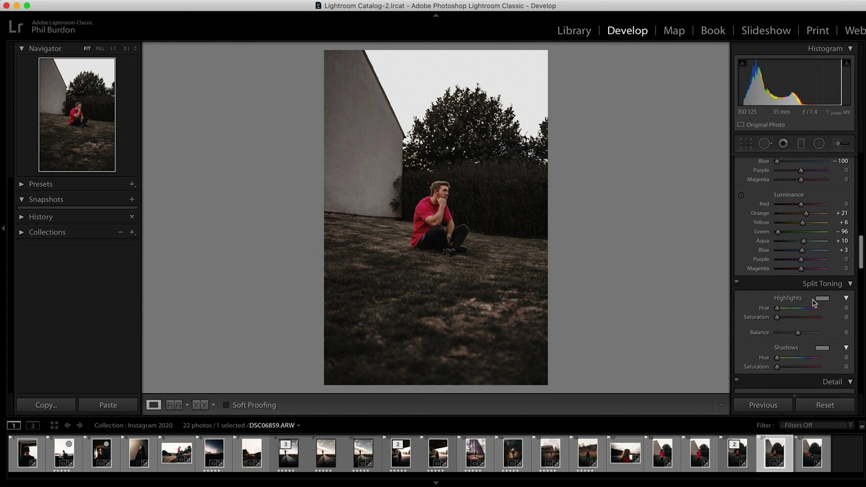
pyautogui.scroll(-2, 818, 326)
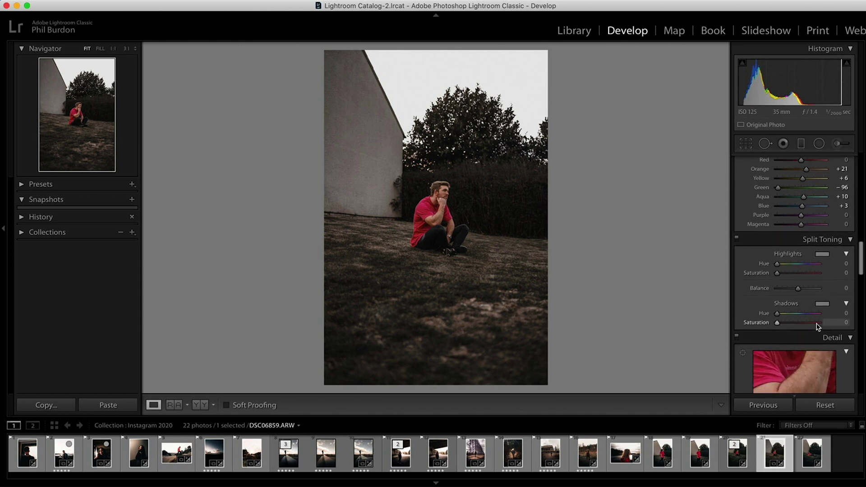
pyautogui.scroll(-1, 819, 323)
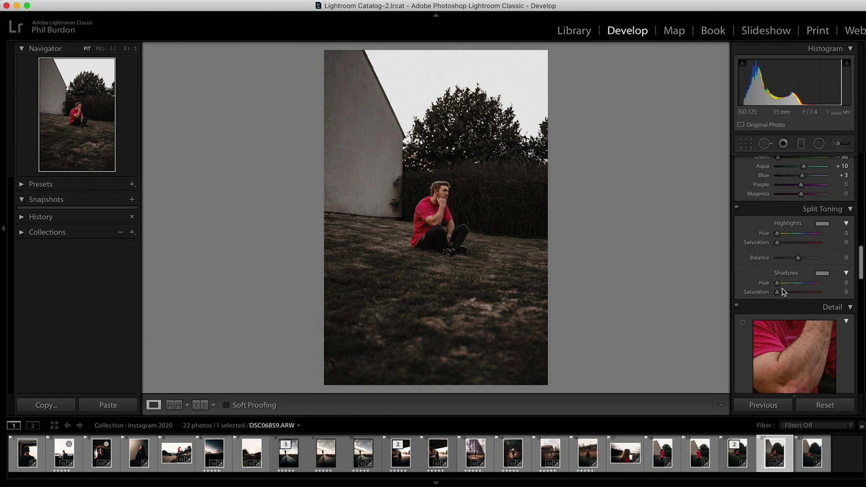
pyautogui.scroll(1, 781, 287)
pyautogui.scroll(1, 782, 289)
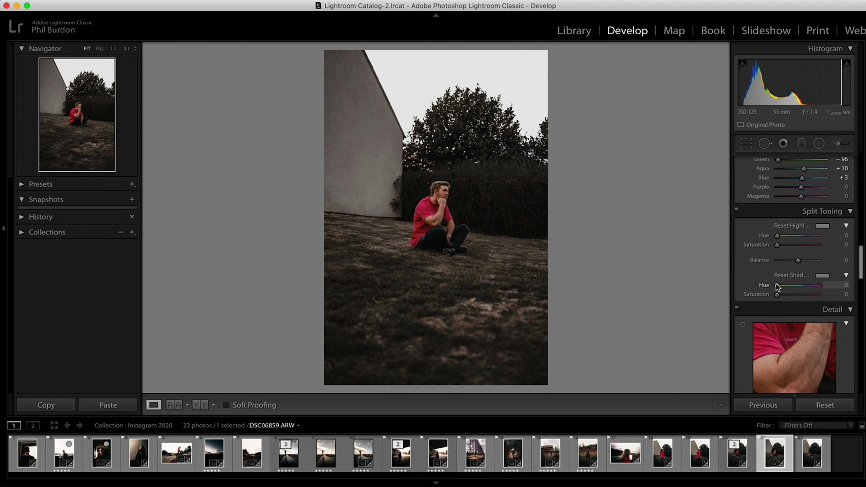
pyautogui.keyDown('alt'); pyautogui.click(777, 286); pyautogui.keyUp('alt')
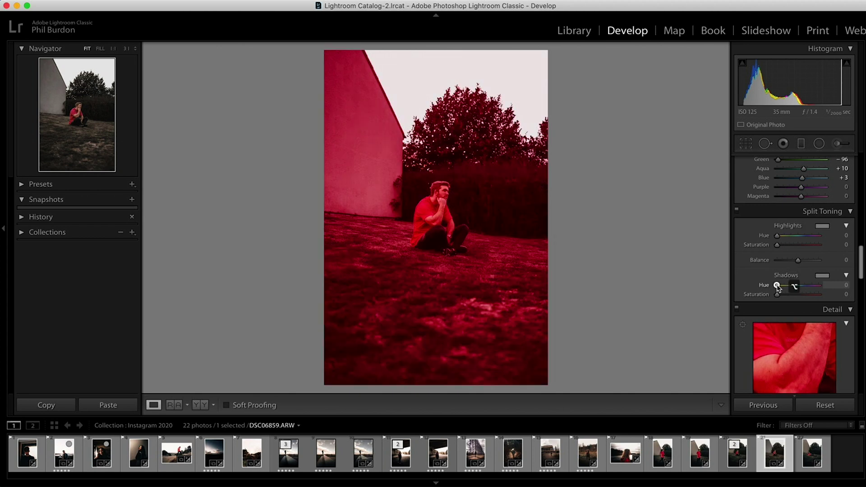
pyautogui.moveTo(777, 286); pyautogui.dragTo(796, 295)
# Step: Split-tone the highlights with hue 42 and saturation 14, and set the split toning balance to +65
pyautogui.moveTo(777, 236); pyautogui.dragTo(783, 241)
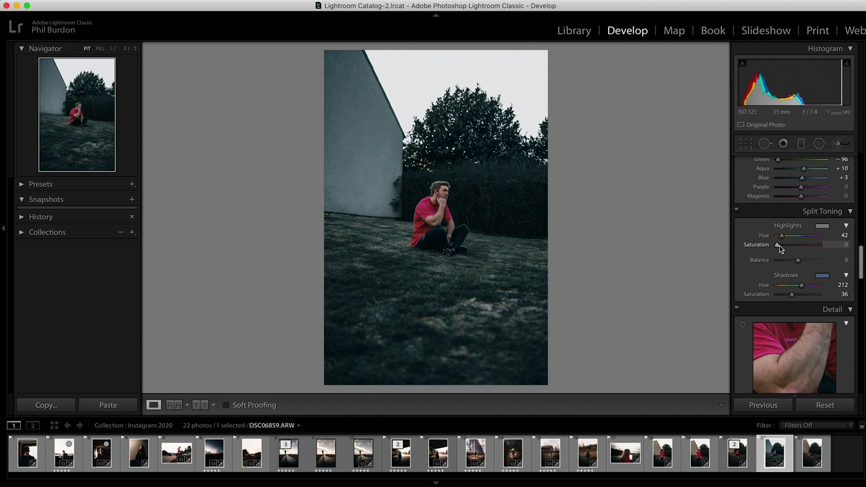
pyautogui.moveTo(780, 244); pyautogui.dragTo(785, 246)
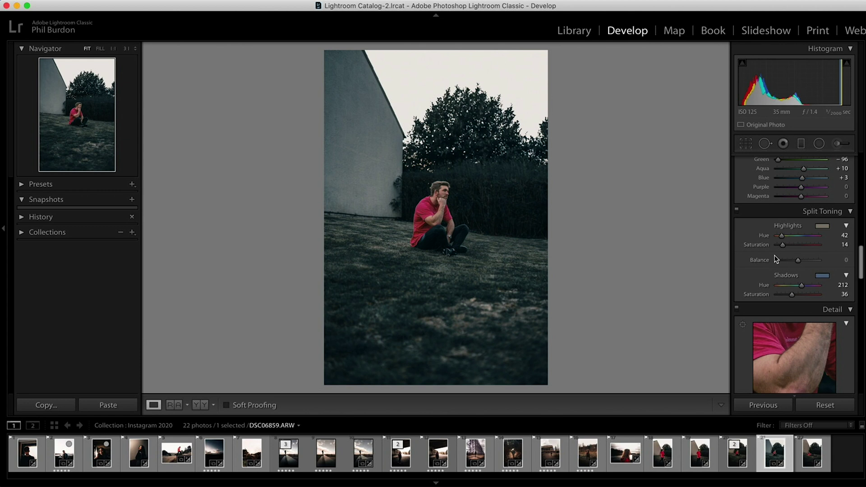
pyautogui.moveTo(798, 259); pyautogui.dragTo(814, 259)
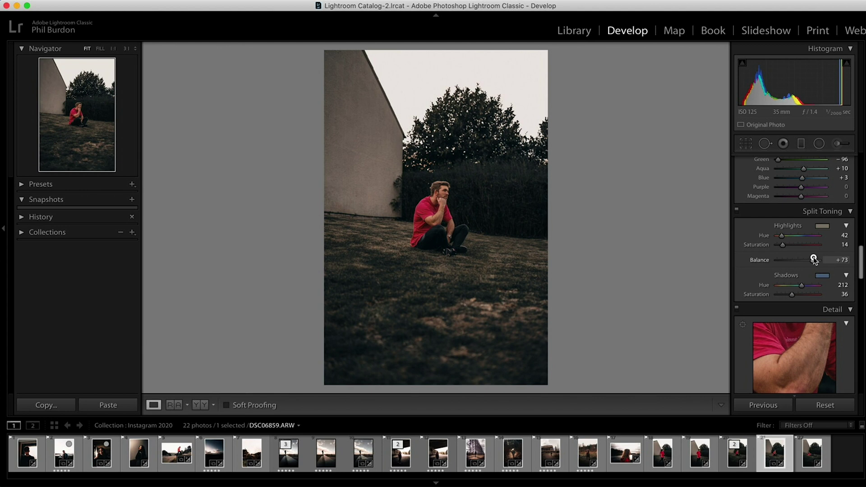
pyautogui.moveTo(814, 260); pyautogui.dragTo(812, 259)
# Step: Increase the sharpening amount and set the sharpening masking to 92
pyautogui.scroll(-5, 786, 263)
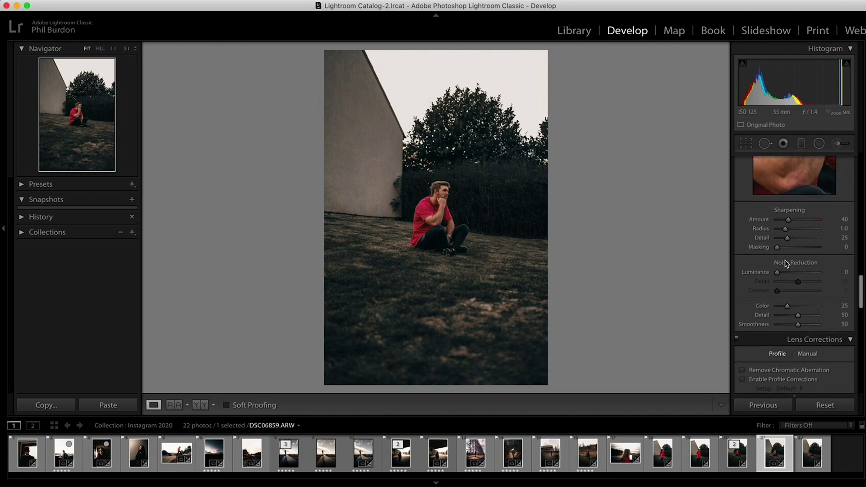
pyautogui.scroll(5, 783, 218)
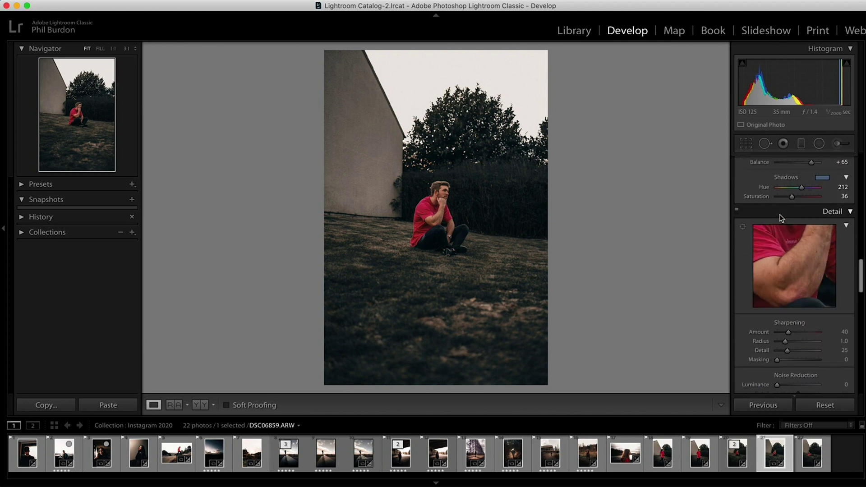
pyautogui.scroll(-4, 785, 235)
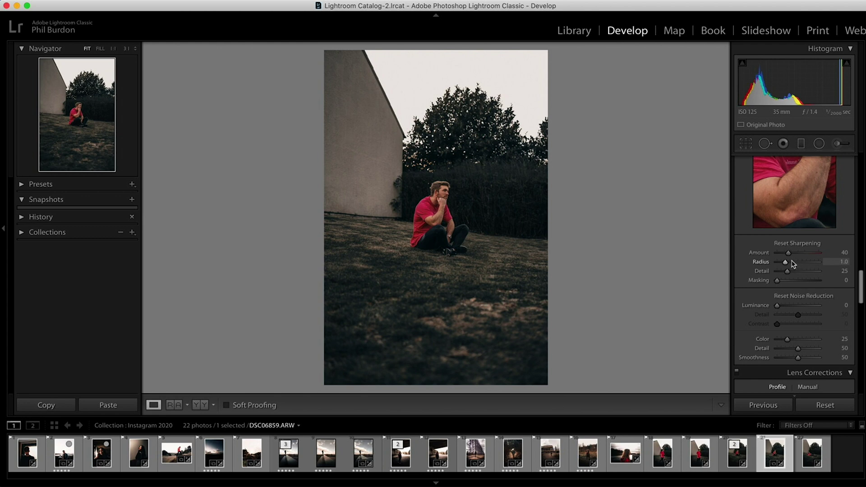
pyautogui.moveTo(788, 257); pyautogui.dragTo(803, 253)
pyautogui.moveTo(780, 281); pyautogui.dragTo(817, 285)
pyautogui.moveTo(803, 253); pyautogui.dragTo(796, 253)
# Step: Turn on chromatic aberration removal and lens profile corrections, comparing the photo with and without the profile
pyautogui.scroll(-5, 791, 300)
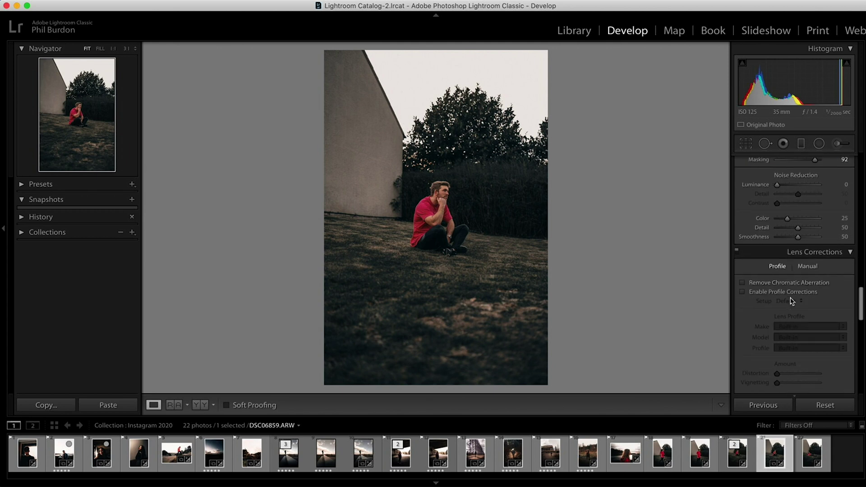
pyautogui.click(743, 292)
pyautogui.click(743, 283)
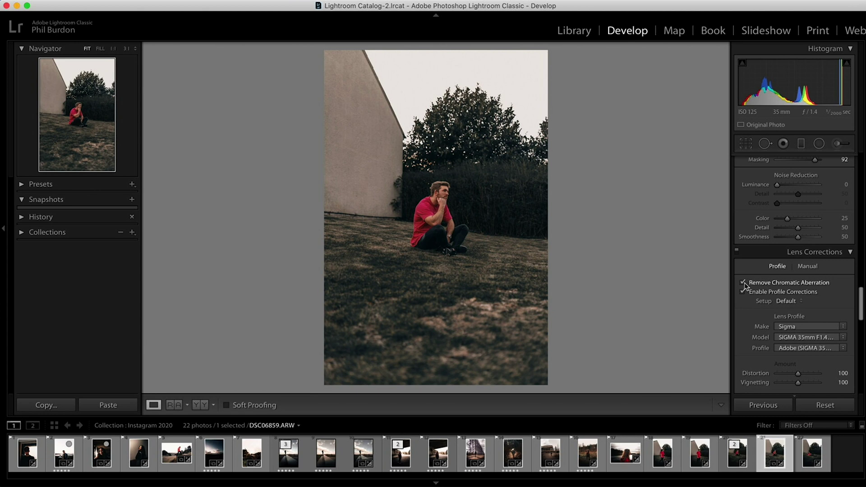
pyautogui.click(743, 292)
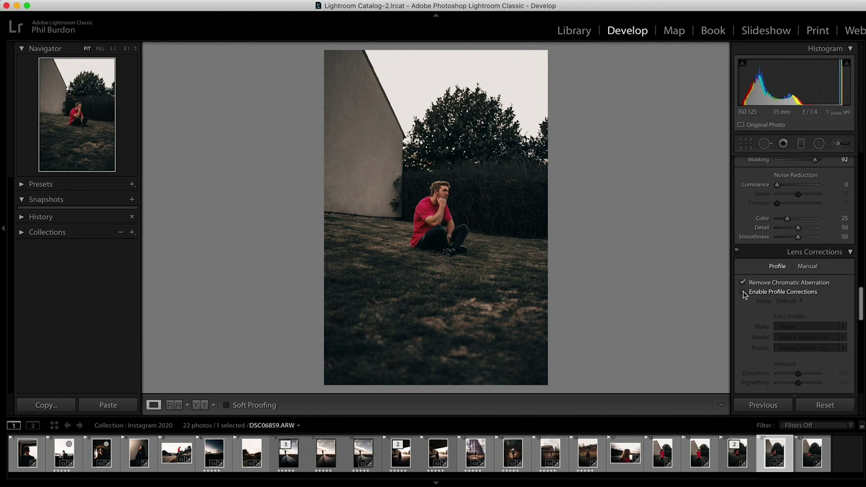
pyautogui.click(743, 292)
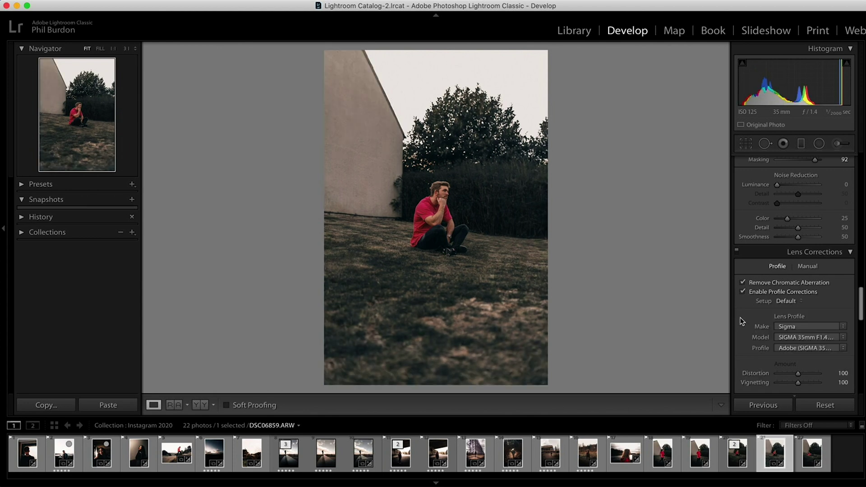
# Step: Look through the lens profile, Transform and Effects settings
pyautogui.scroll(-1, 740, 322)
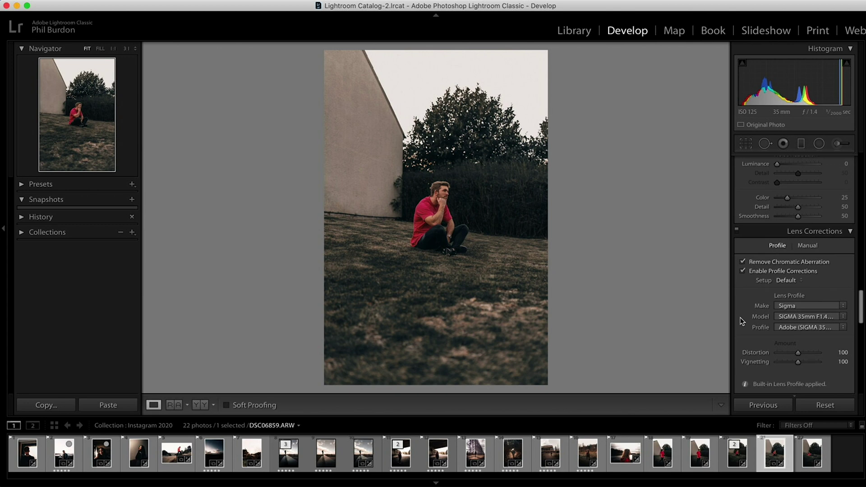
pyautogui.scroll(-8, 740, 321)
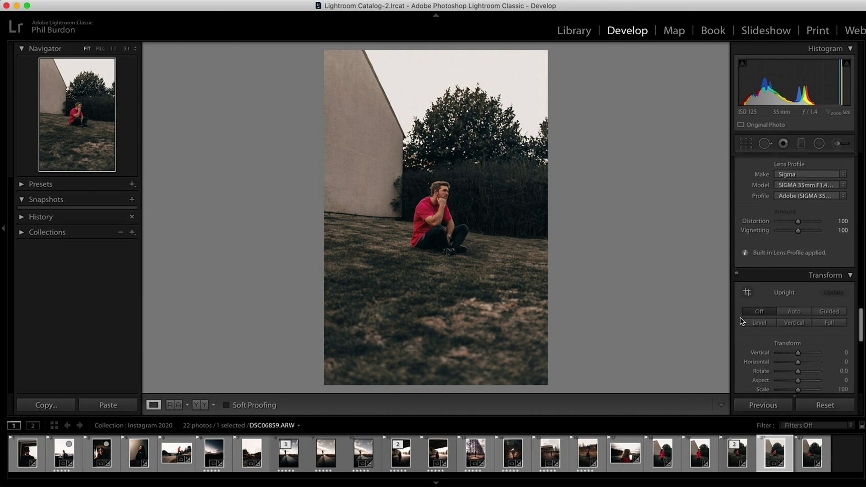
pyautogui.scroll(-9, 742, 321)
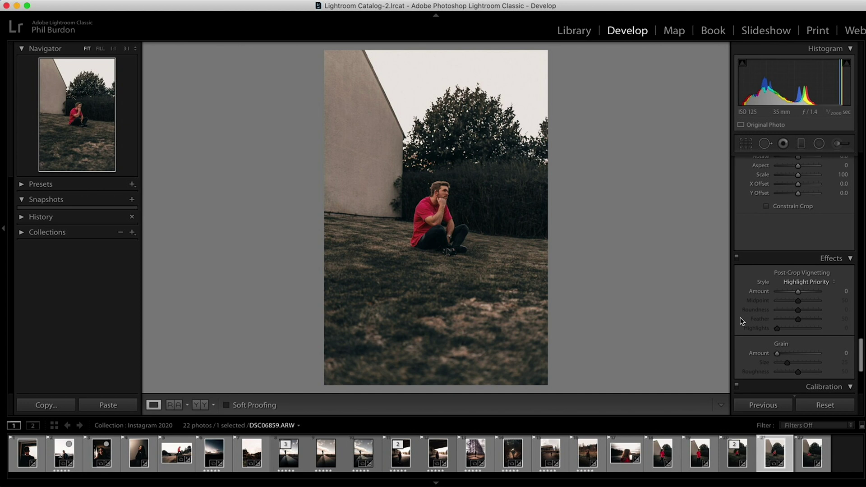
pyautogui.scroll(10, 740, 321)
pyautogui.scroll(-3, 750, 298)
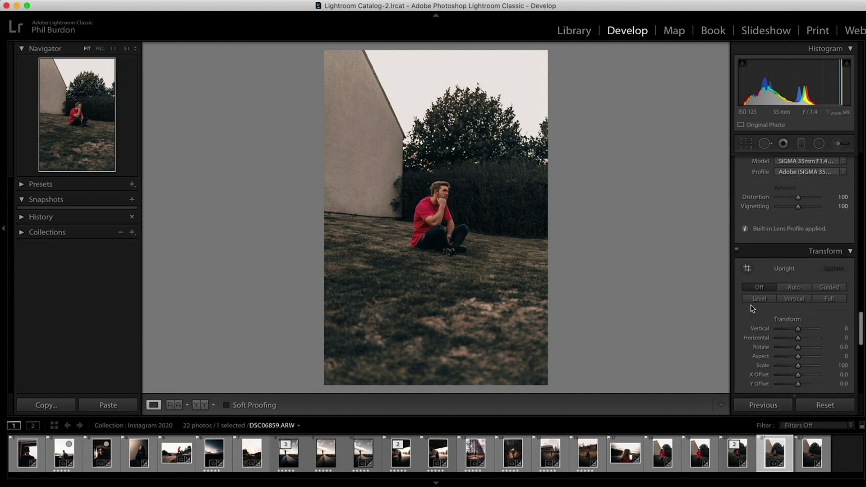
pyautogui.scroll(-2, 764, 255)
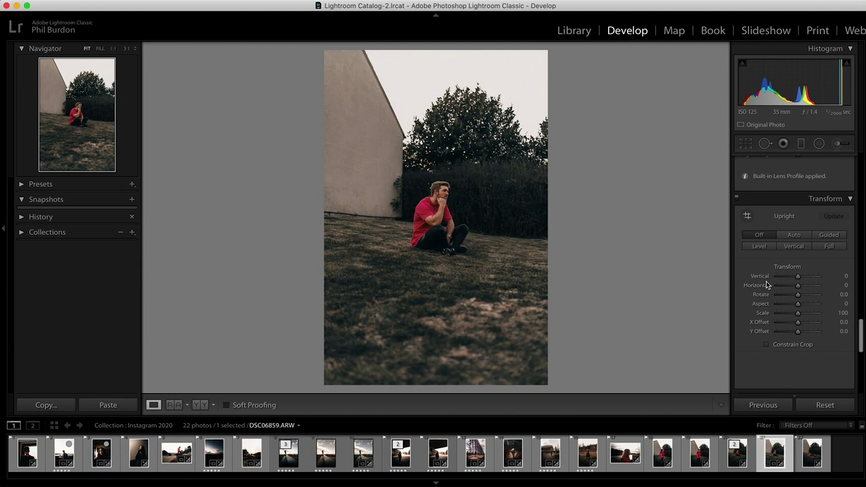
pyautogui.scroll(-1, 766, 281)
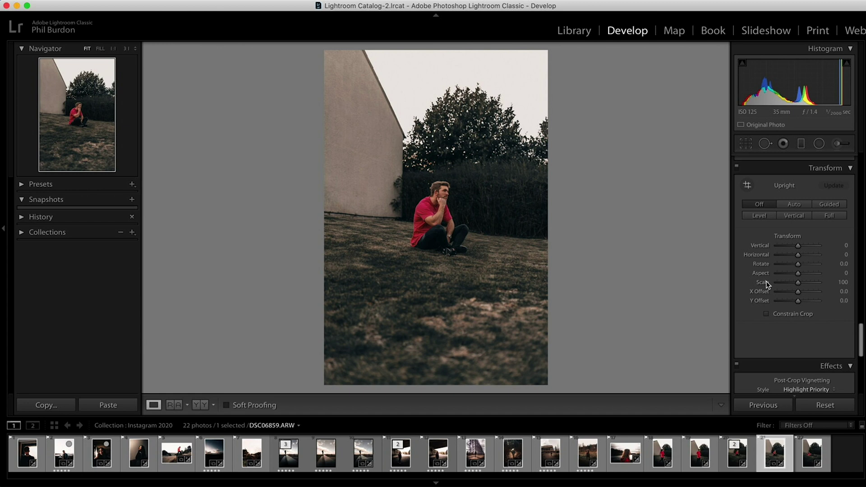
# Step: Try a dark post-crop vignette with an amount of about −30 and reset the amount
pyautogui.scroll(-5, 766, 283)
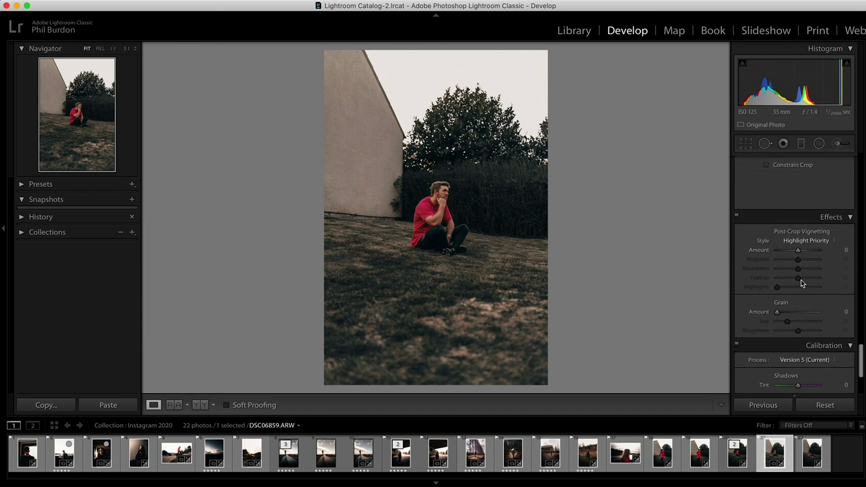
pyautogui.moveTo(809, 253); pyautogui.dragTo(786, 263)
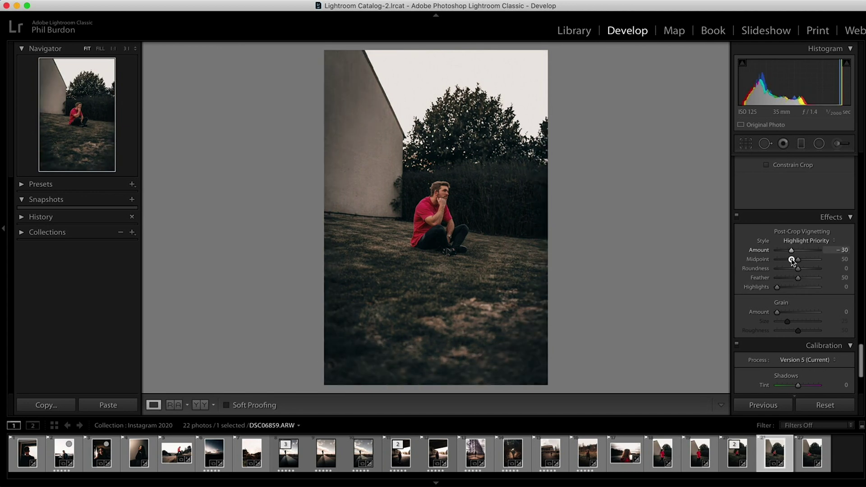
pyautogui.doubleClick(761, 251)
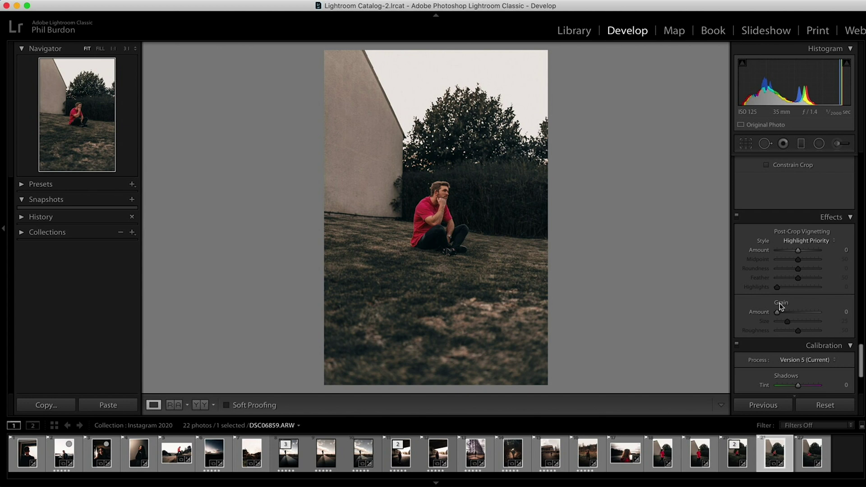
# Step: Try grain with an amount of 25 and higher while inspecting the man and grass up close, and return the amount to 0
pyautogui.moveTo(777, 312); pyautogui.dragTo(789, 310)
pyautogui.click(434, 199)
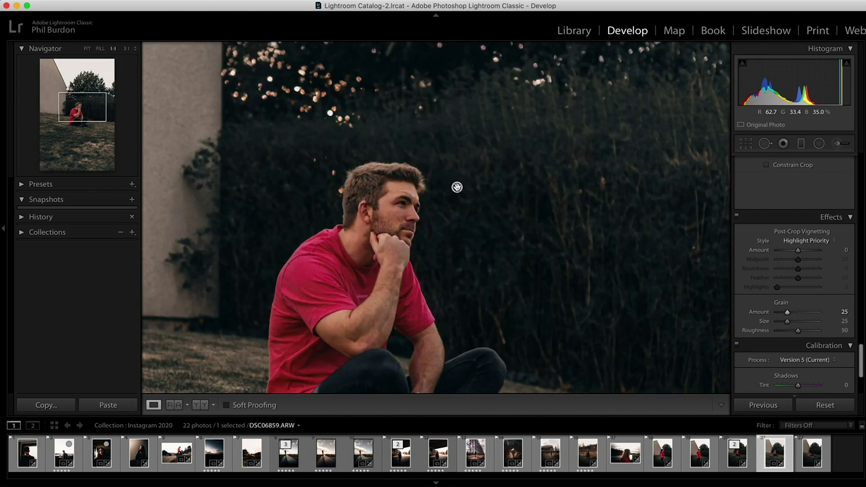
pyautogui.moveTo(464, 213); pyautogui.dragTo(429, 212)
pyautogui.moveTo(784, 316); pyautogui.dragTo(768, 316)
pyautogui.click(422, 238)
pyautogui.click(412, 233)
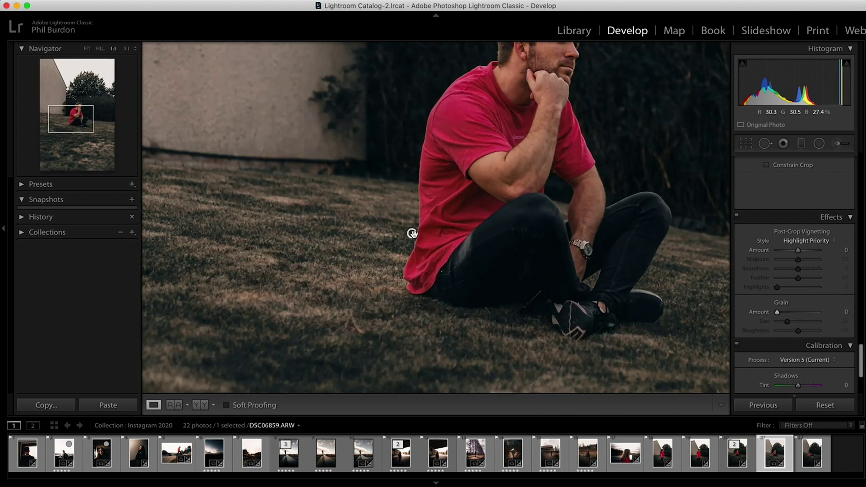
pyautogui.moveTo(564, 210); pyautogui.dragTo(546, 277)
pyautogui.moveTo(780, 312); pyautogui.dragTo(803, 312)
pyautogui.moveTo(797, 315); pyautogui.dragTo(716, 314)
pyautogui.click(576, 282)
pyautogui.click(577, 283)
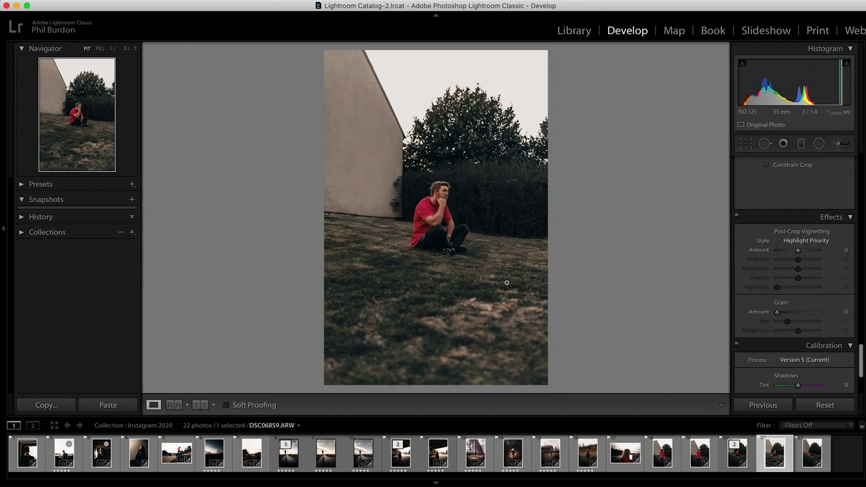
# Step: Set the calibration's red primary hue to −5 while viewing the man up close
pyautogui.scroll(-5, 781, 326)
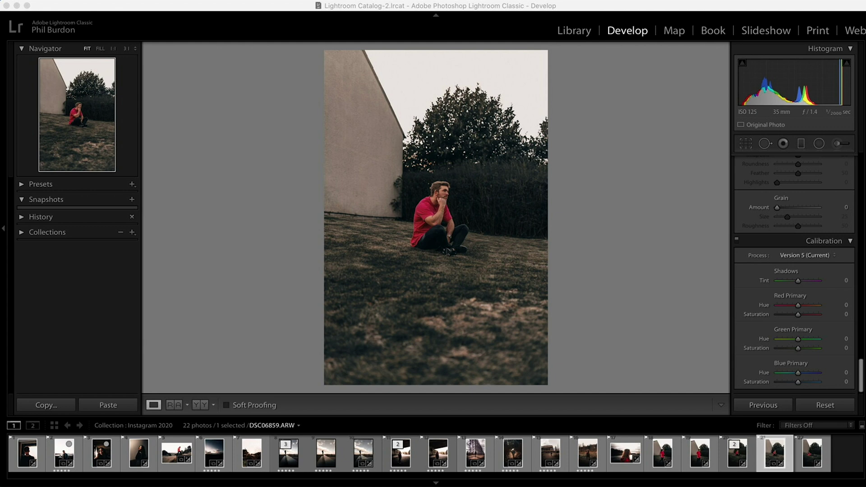
pyautogui.click(797, 307)
pyautogui.doubleClick(797, 307)
pyautogui.click(429, 211)
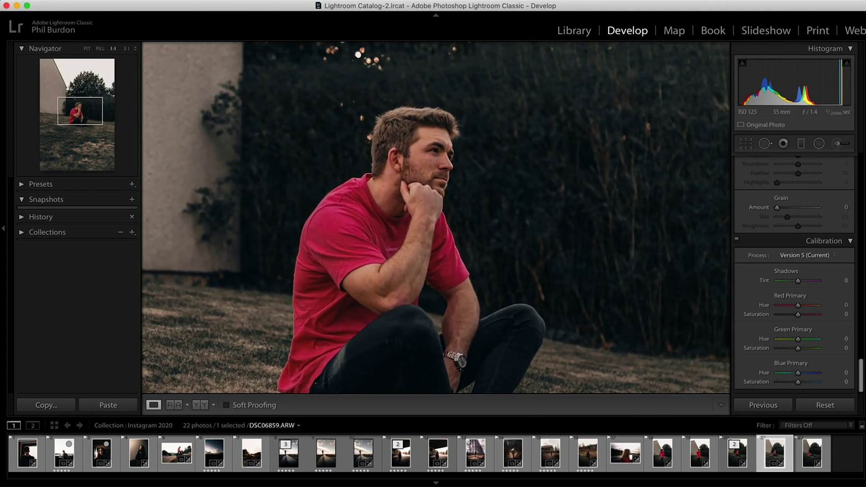
pyautogui.moveTo(800, 306); pyautogui.dragTo(798, 309)
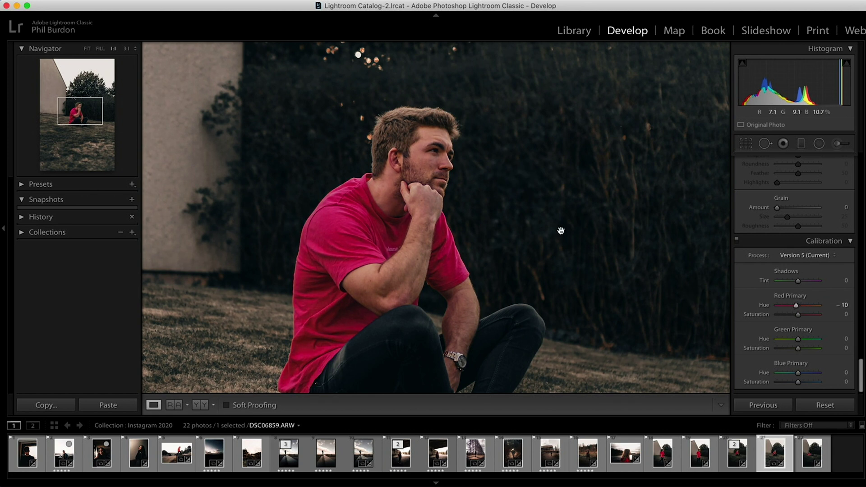
pyautogui.click(840, 305)
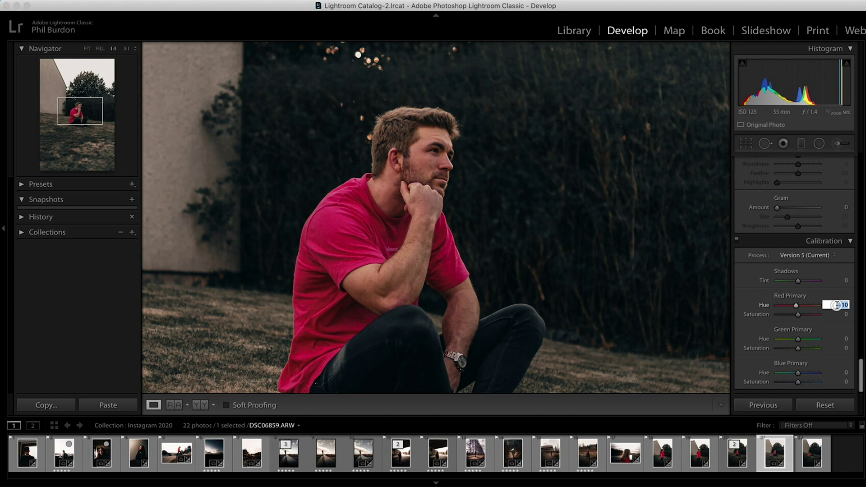
pyautogui.press('BackSpace')
pyautogui.write('-5')
pyautogui.press('Return')
# Step: Set the calibration's green primary hue to +1, blue primary hue to +8 and red primary saturation to +61
pyautogui.click(841, 340)
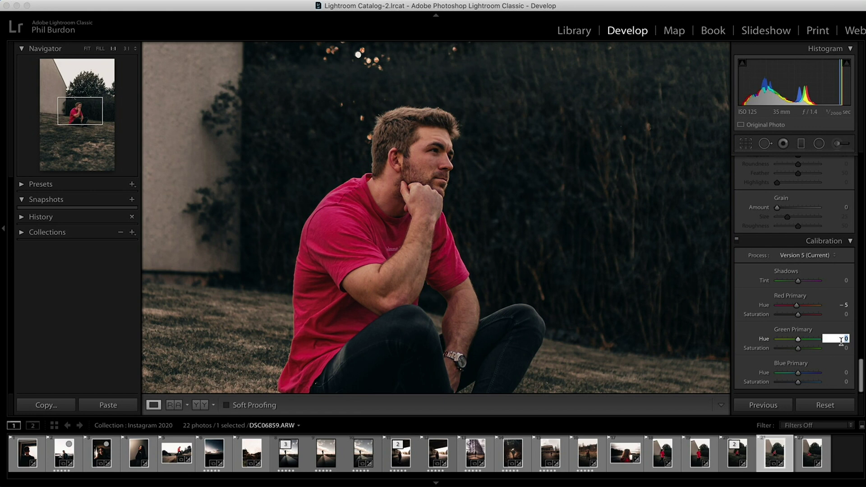
pyautogui.write('1')
pyautogui.press('Return')
pyautogui.click(842, 373)
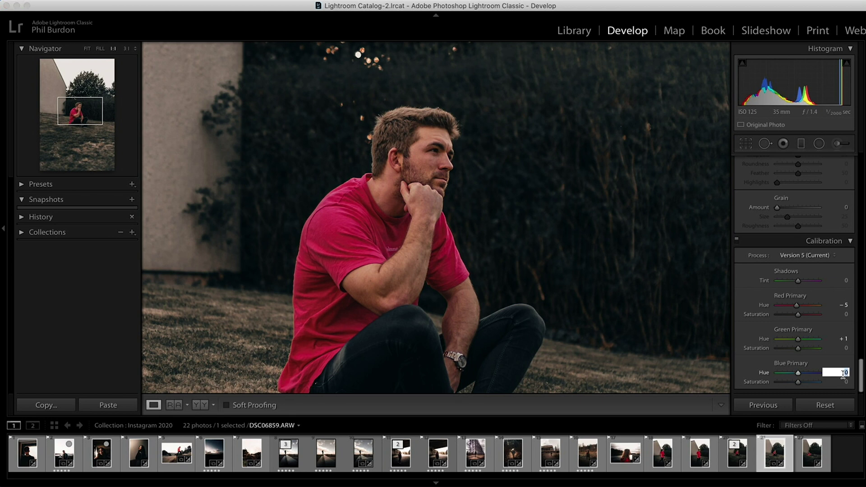
pyautogui.write('8')
pyautogui.press('Return')
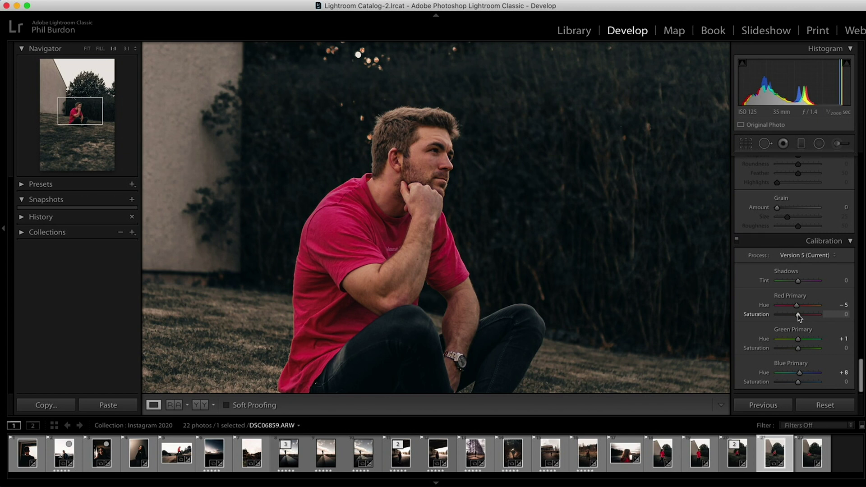
pyautogui.moveTo(798, 315); pyautogui.dragTo(810, 315)
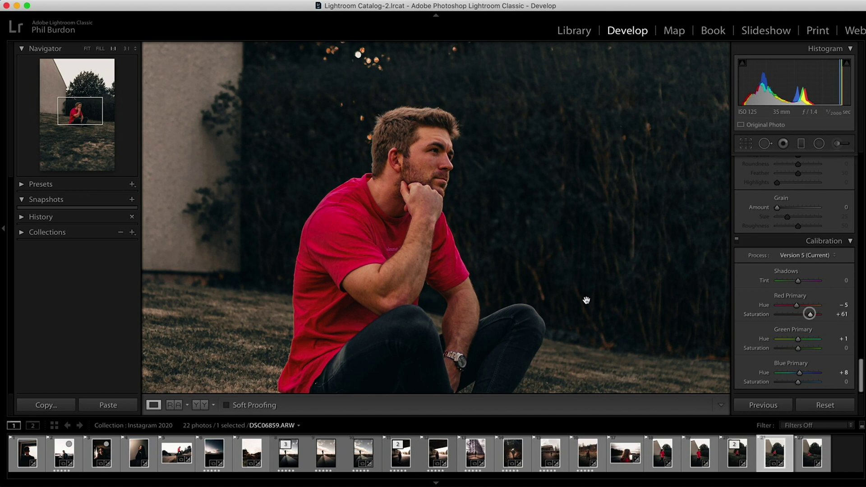
# Step: Set the calibration's green primary saturation to −43 and blue primary saturation to +12, checking the man up close
pyautogui.click(560, 296)
pyautogui.click(426, 216)
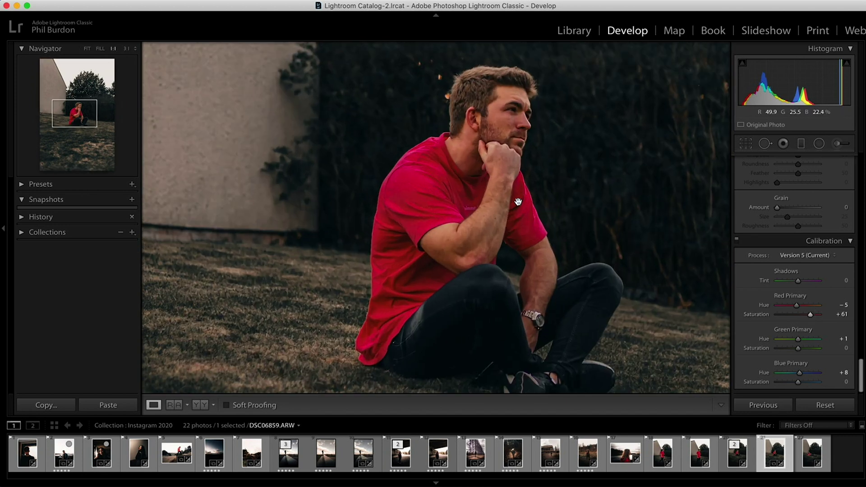
pyautogui.moveTo(516, 238); pyautogui.dragTo(494, 218)
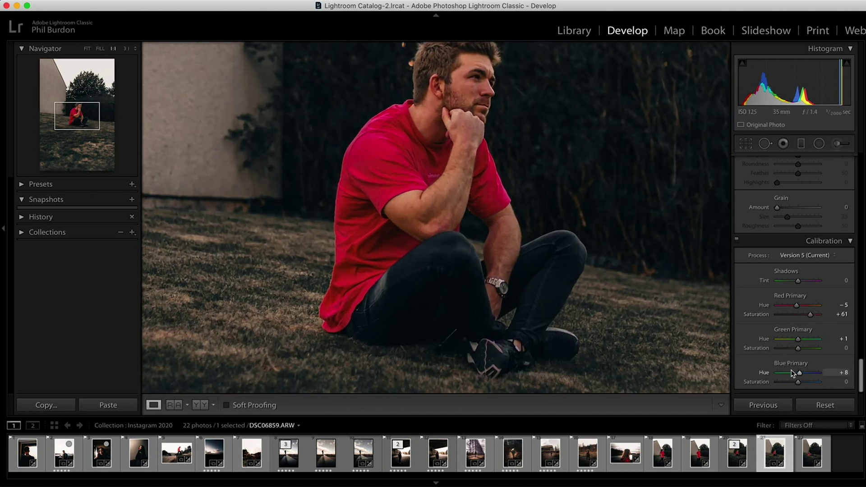
pyautogui.moveTo(800, 351); pyautogui.dragTo(803, 381)
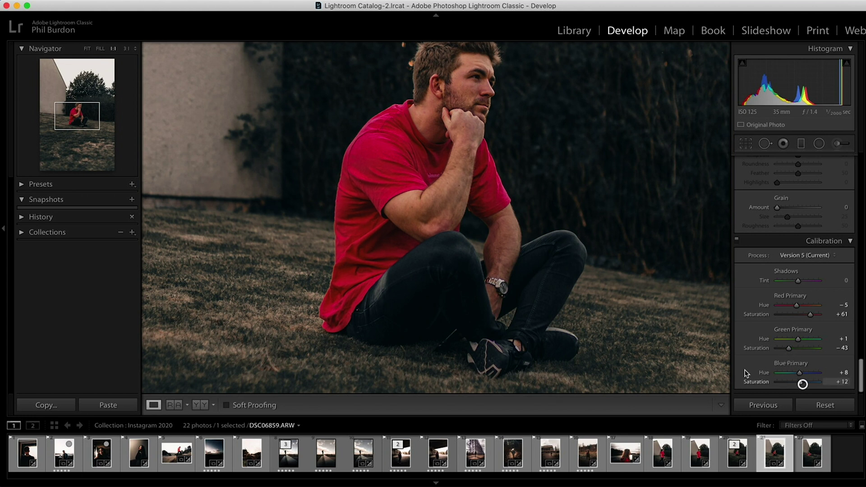
pyautogui.click(590, 290)
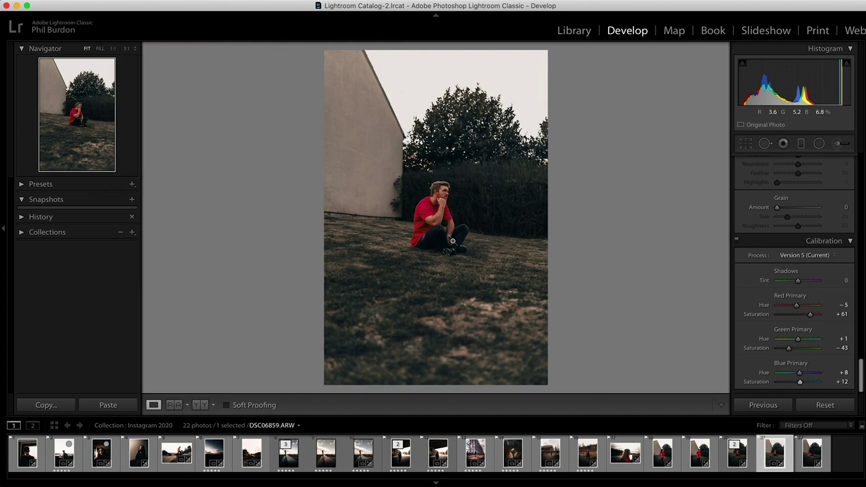
pyautogui.click(453, 241)
pyautogui.click(450, 240)
# Step: Add an elliptical radial filter around the seated man that affects the area outside it, with exposure at −0.35
pyautogui.scroll(20, 776, 325)
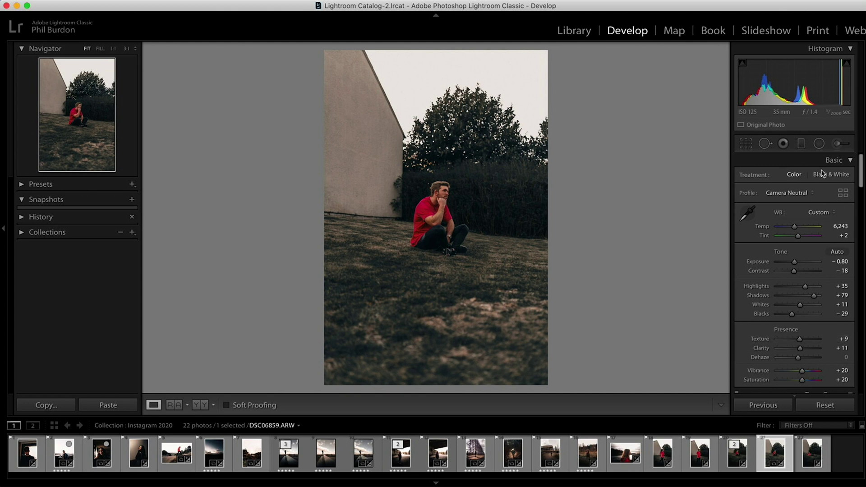
pyautogui.click(803, 146)
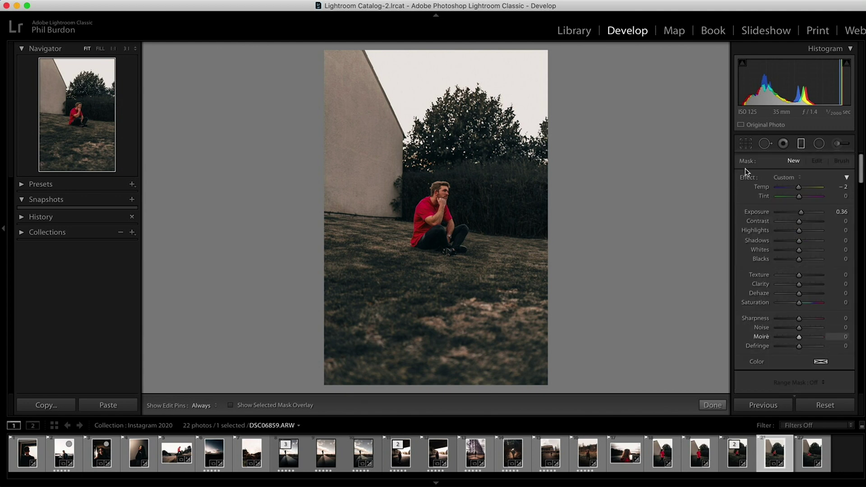
pyautogui.click(819, 144)
pyautogui.moveTo(446, 201); pyautogui.dragTo(451, 220)
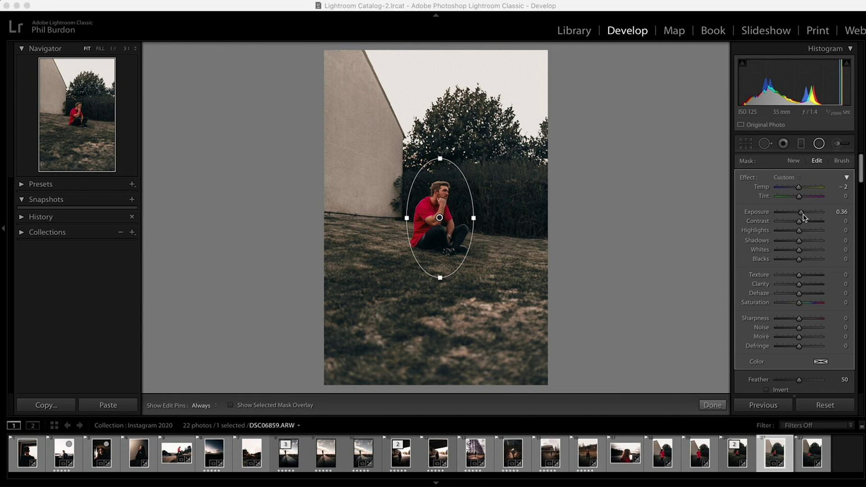
pyautogui.moveTo(801, 212); pyautogui.dragTo(798, 218)
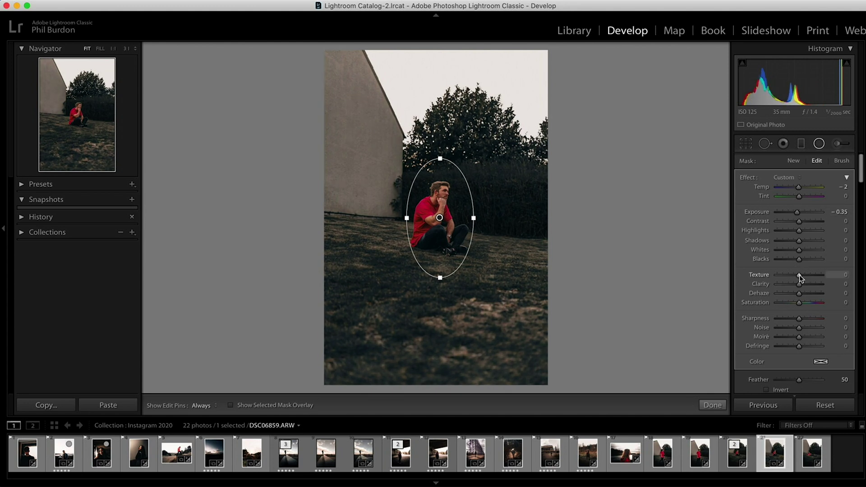
# Step: Set the radial filter's texture to −12 and clarity to 5, briefly trying the inverted mask, and close the filter
pyautogui.moveTo(800, 276); pyautogui.dragTo(798, 278)
pyautogui.click(768, 389)
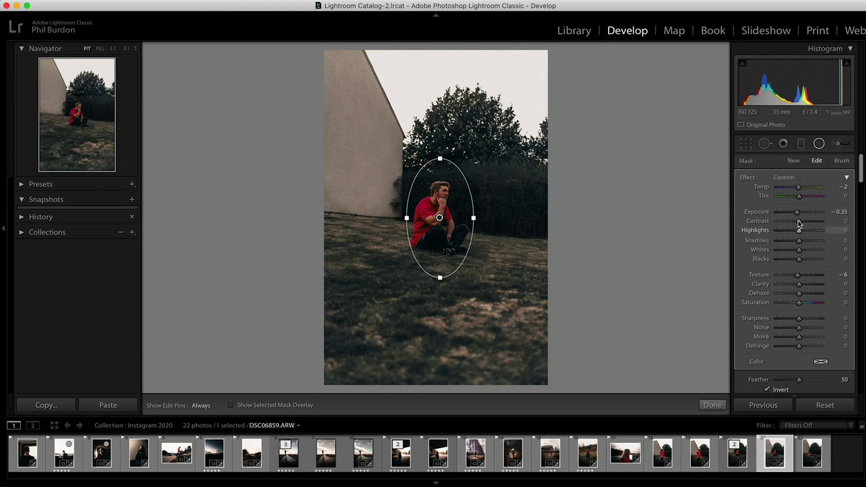
pyautogui.click(766, 390)
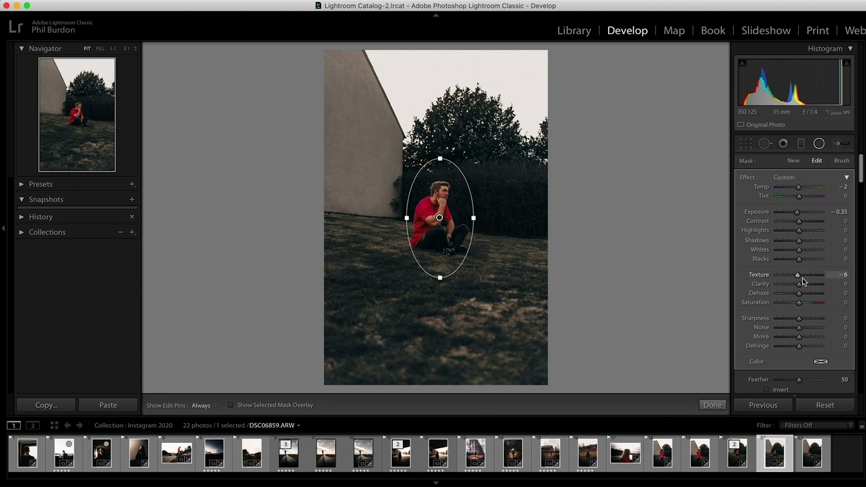
pyautogui.moveTo(800, 277); pyautogui.dragTo(796, 277)
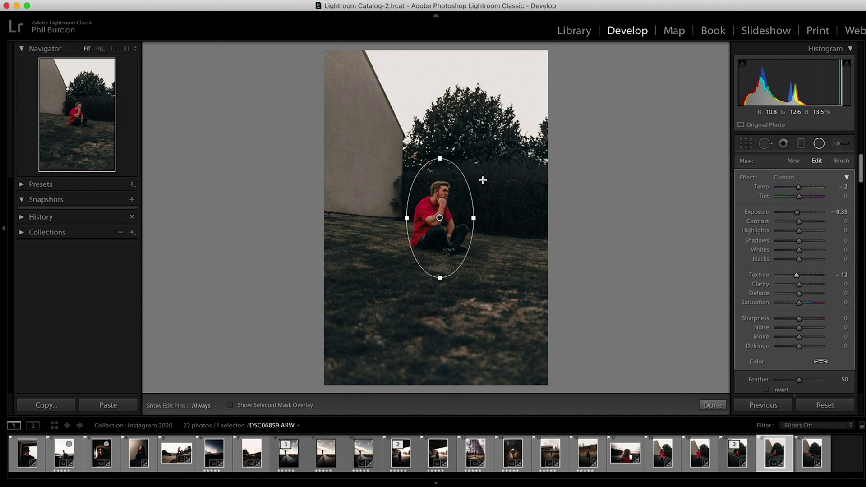
pyautogui.press('z')
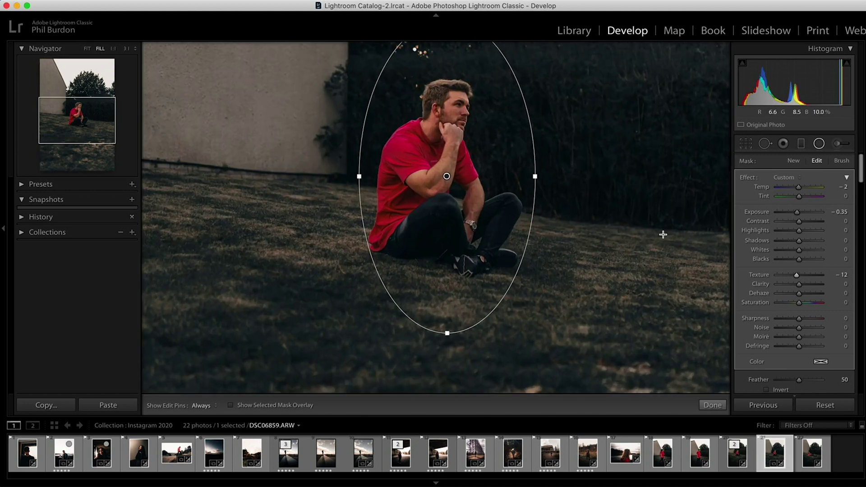
pyautogui.moveTo(799, 284); pyautogui.dragTo(801, 289)
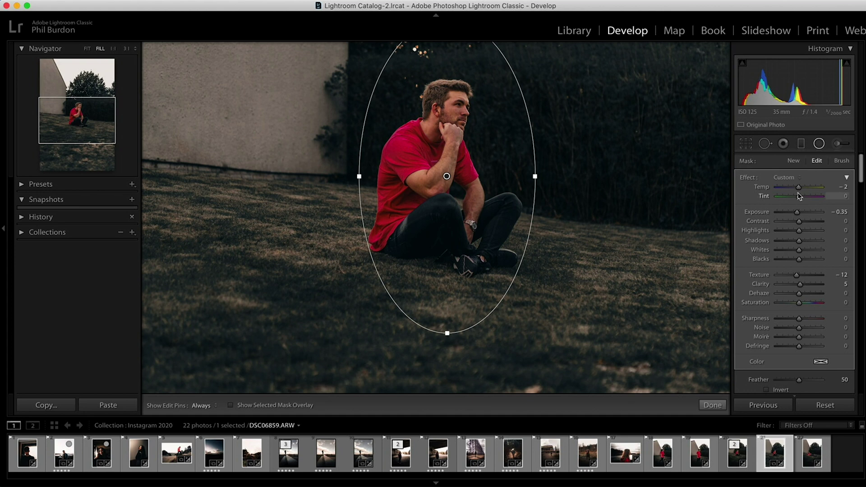
pyautogui.click(820, 143)
pyautogui.click(596, 172)
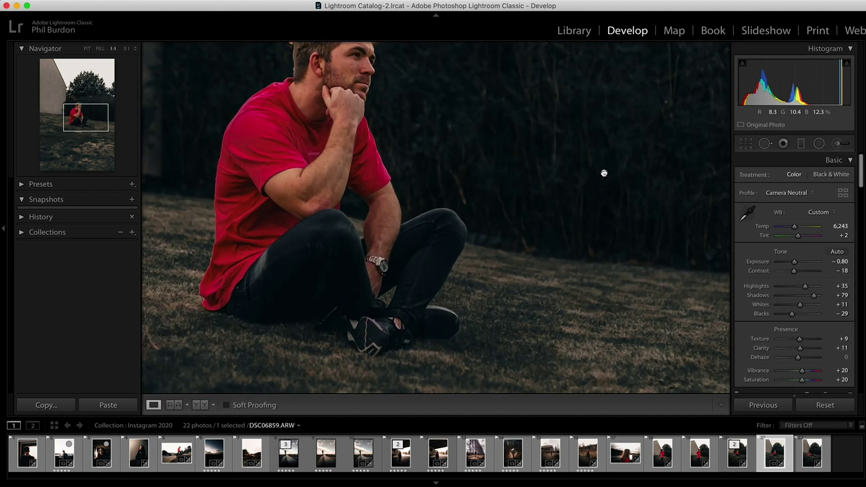
pyautogui.click(605, 172)
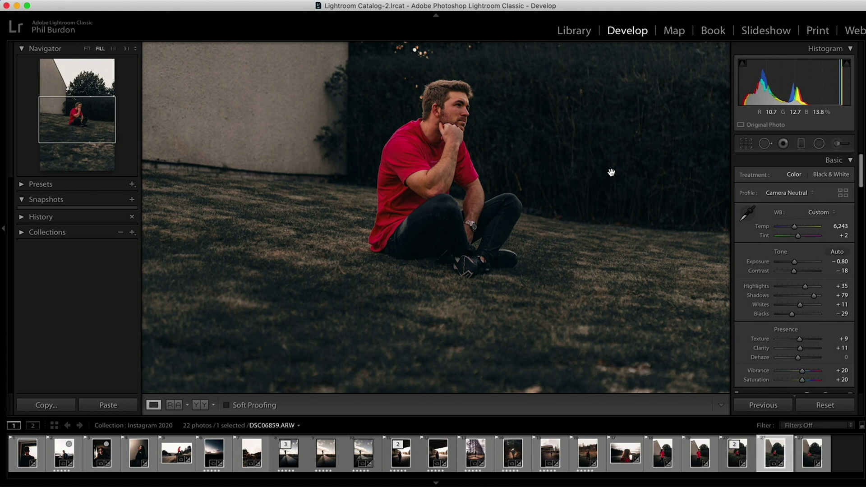
pyautogui.click(611, 172)
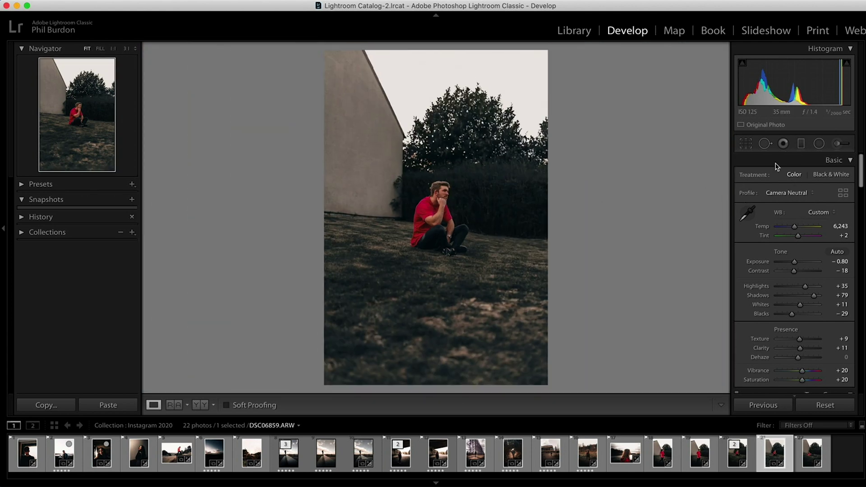
# Step: Add a diagonal graduated filter from the photo's lower-left corner across the grass, with exposure at −2.47
pyautogui.click(801, 144)
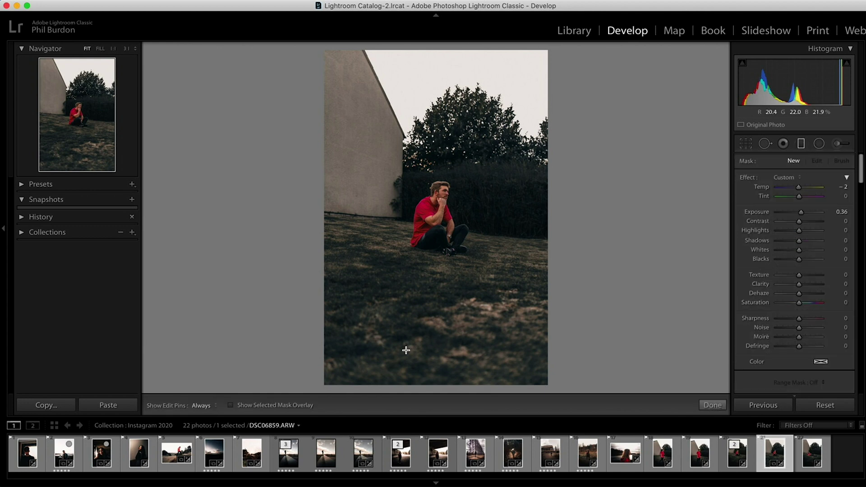
pyautogui.moveTo(338, 374); pyautogui.dragTo(422, 286)
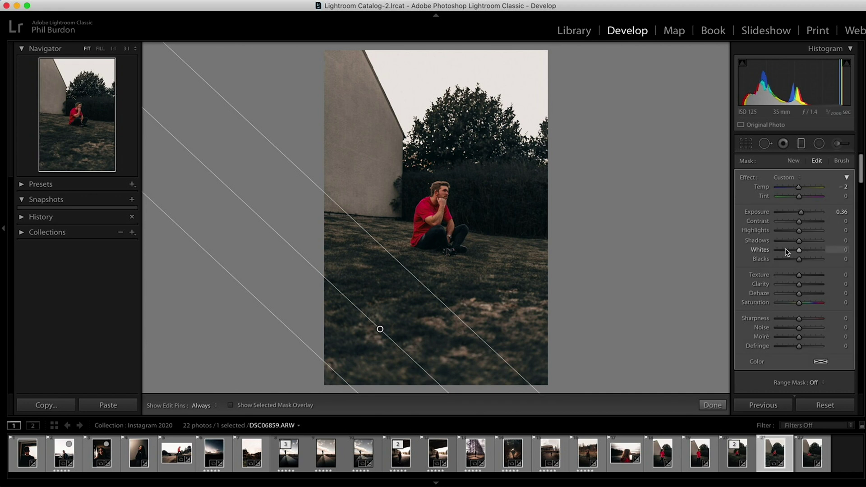
pyautogui.moveTo(803, 216); pyautogui.dragTo(787, 220)
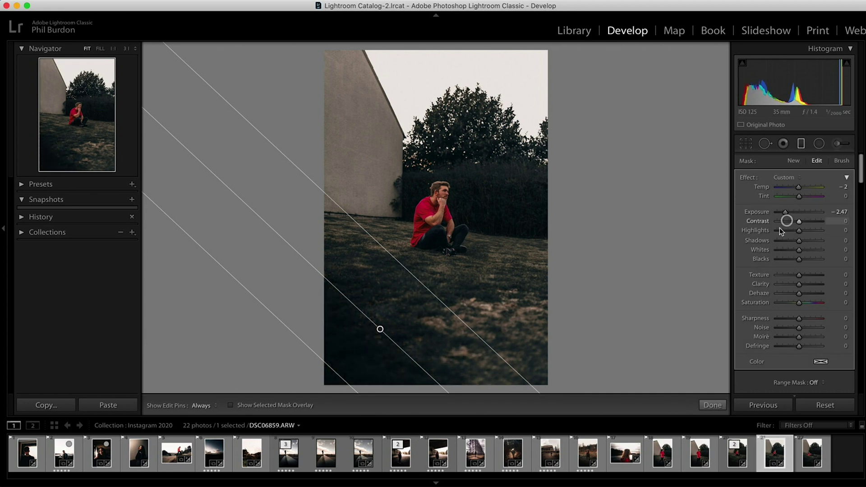
# Step: Add a second diagonal graduated filter from the photo's lower-right corner at exposure −2.47 and shift it inward toward the man
pyautogui.moveTo(564, 384); pyautogui.dragTo(477, 264)
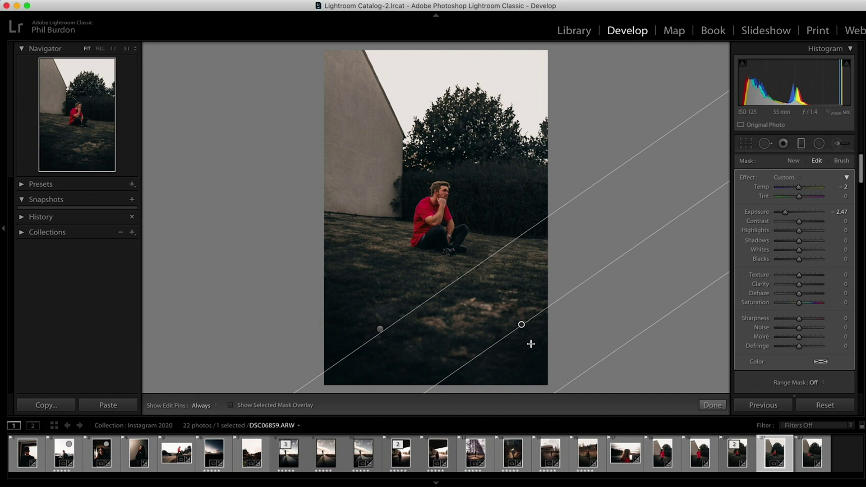
pyautogui.moveTo(521, 324); pyautogui.dragTo(505, 309)
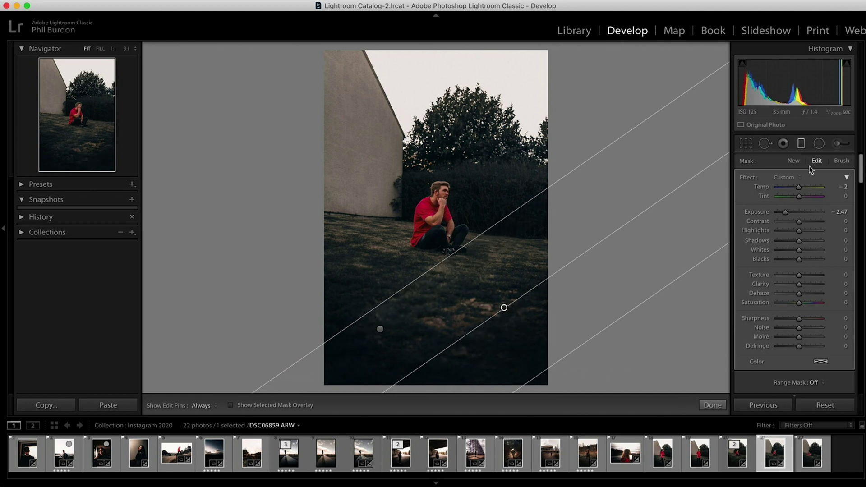
pyautogui.click(802, 145)
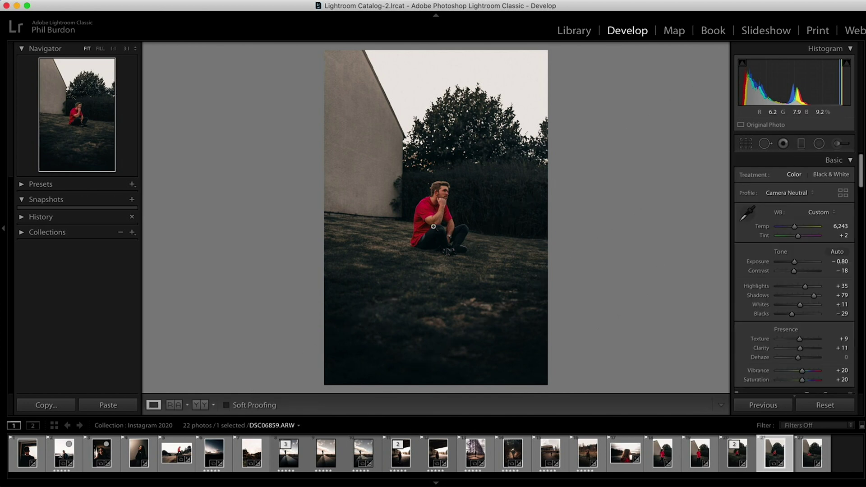
pyautogui.click(407, 206)
pyautogui.moveTo(506, 240); pyautogui.dragTo(431, 182)
pyautogui.click(431, 181)
# Step: Set the HSL orange hue to −2 and check the man's skin up close
pyautogui.scroll(-1, 790, 318)
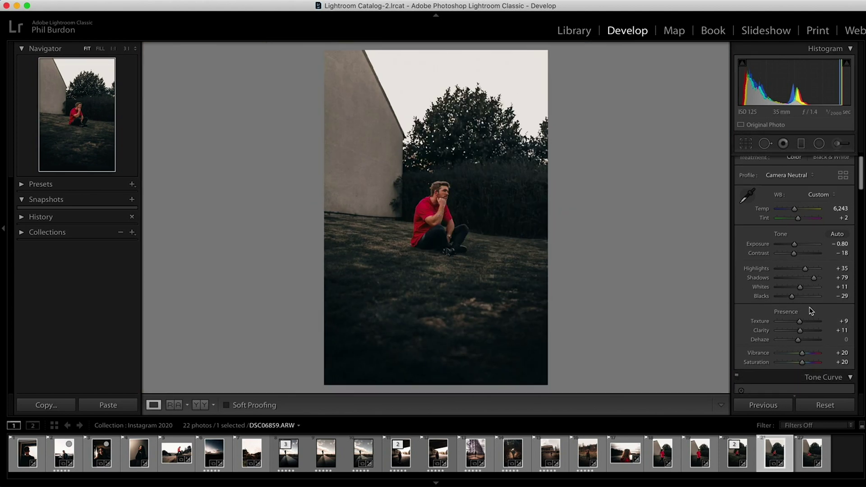
pyautogui.scroll(-10, 808, 310)
pyautogui.scroll(-6, 811, 309)
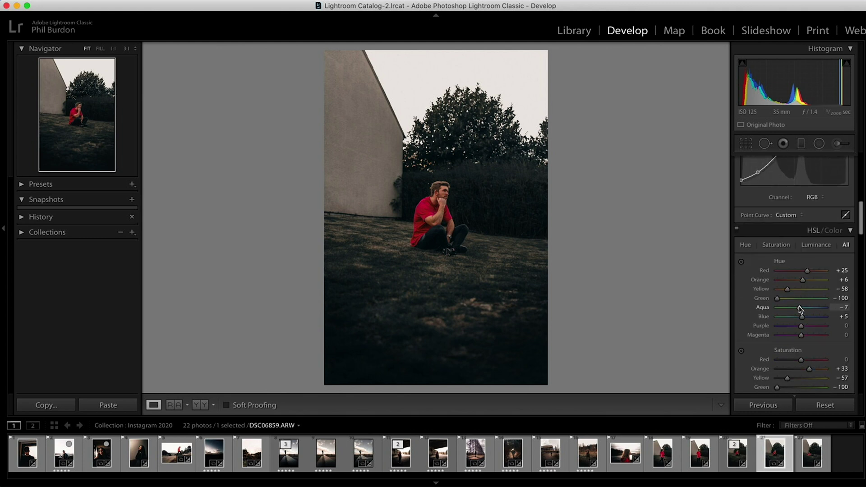
pyautogui.click(465, 217)
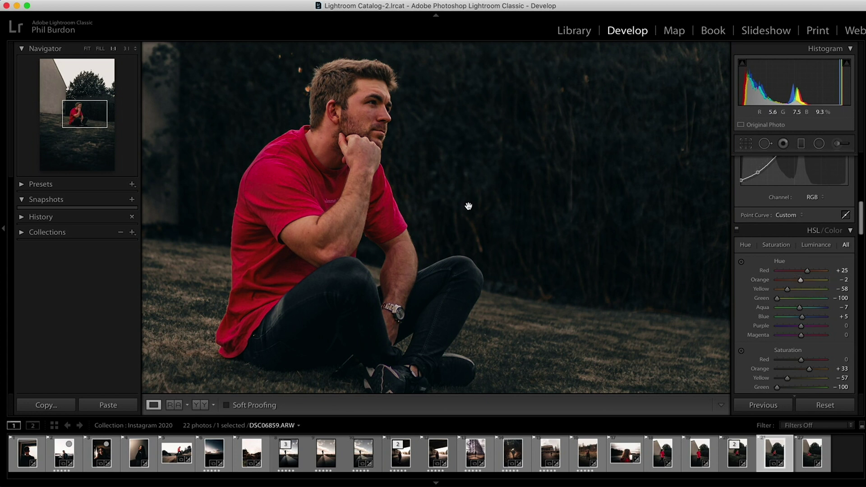
pyautogui.moveTo(467, 204); pyautogui.dragTo(354, 137)
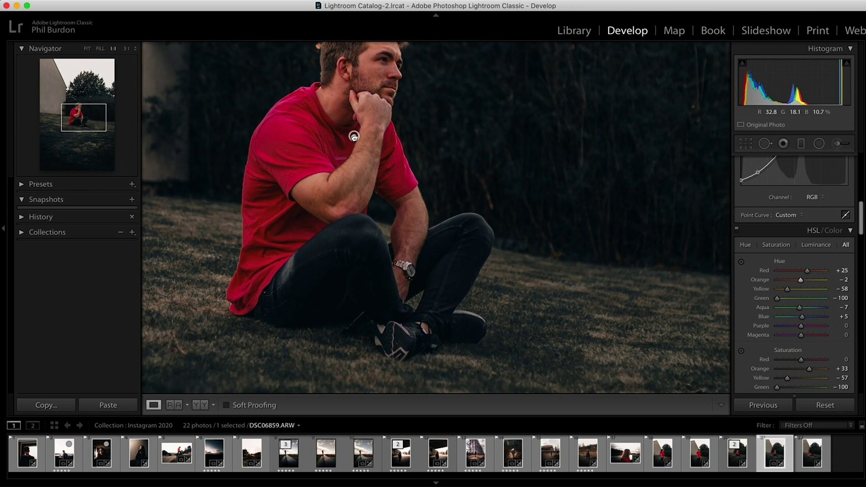
pyautogui.click(355, 137)
# Step: Set the HSL green saturation to −70 and inspect the man and grass up close
pyautogui.scroll(-3, 775, 376)
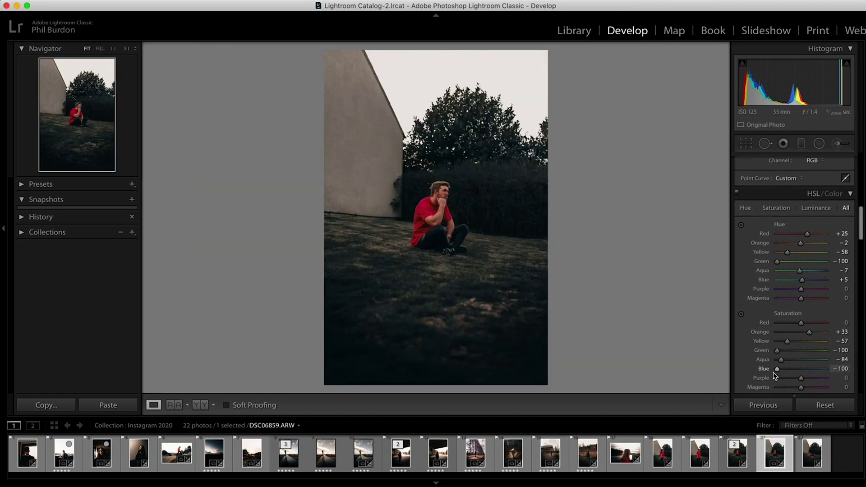
pyautogui.moveTo(777, 351); pyautogui.dragTo(785, 352)
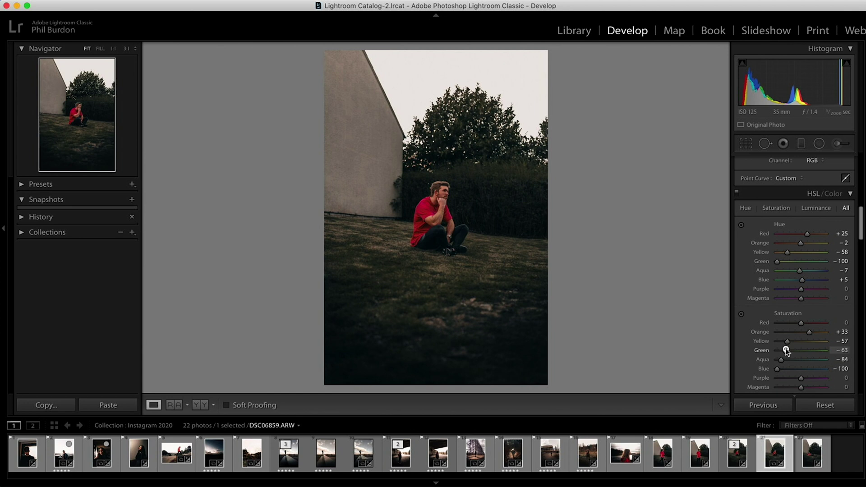
pyautogui.click(373, 247)
pyautogui.moveTo(478, 238); pyautogui.dragTo(293, 373)
pyautogui.click(485, 252)
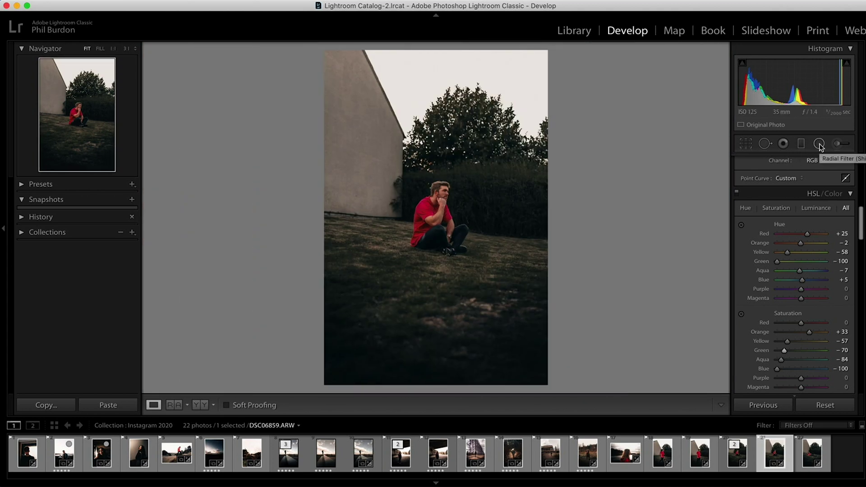
# Step: Add a small circular radial filter where the wall meets the tree, inverted to affect its inside, with exposure at 1.21
pyautogui.click(819, 144)
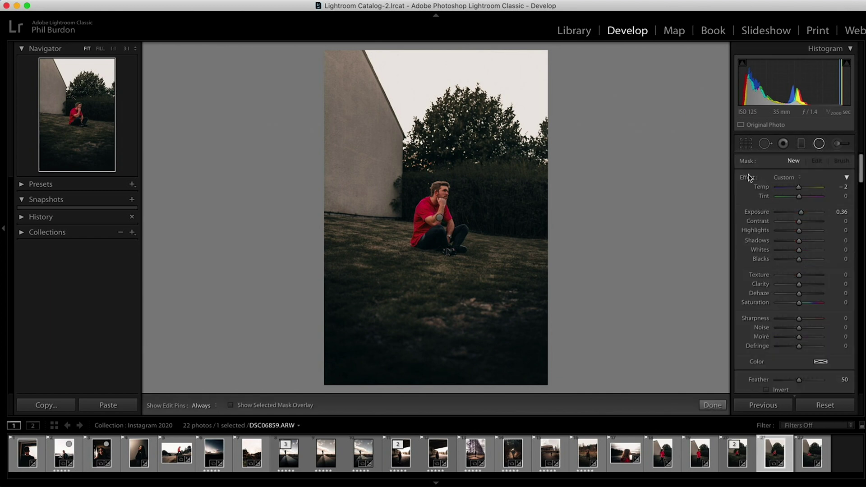
pyautogui.moveTo(391, 150); pyautogui.dragTo(407, 137)
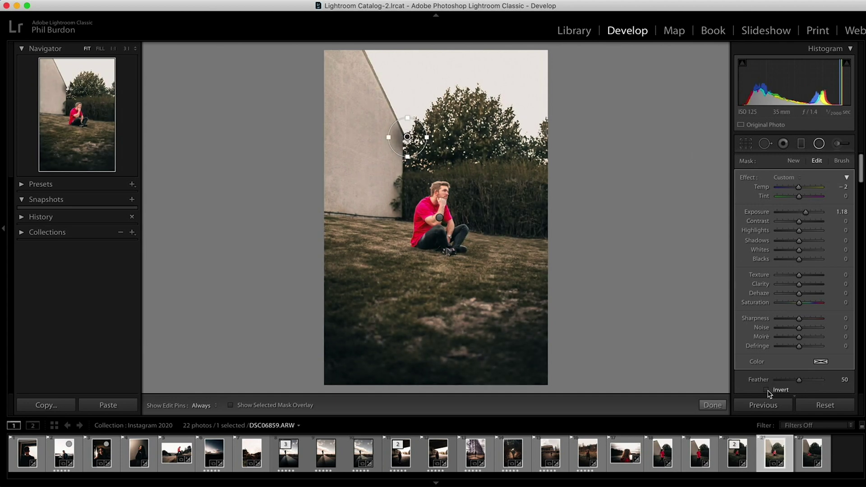
pyautogui.click(767, 390)
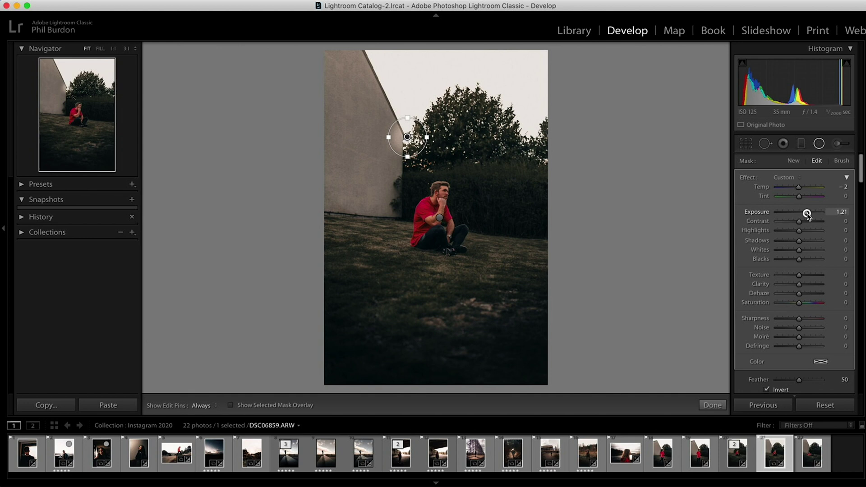
# Step: Set the small radial filter's clarity to −100, saturation to 4, temp to 33 and exposure to 1.57, and widen its ellipse
pyautogui.moveTo(797, 290)
pyautogui.mouseDown()
pyautogui.moveTo(752, 291)
pyautogui.moveTo(799, 305)
pyautogui.mouseUp()
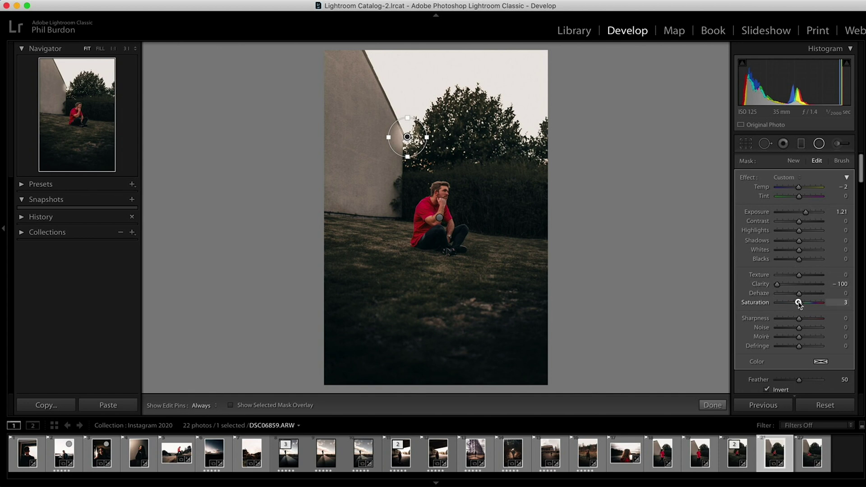
pyautogui.moveTo(798, 186); pyautogui.dragTo(807, 213)
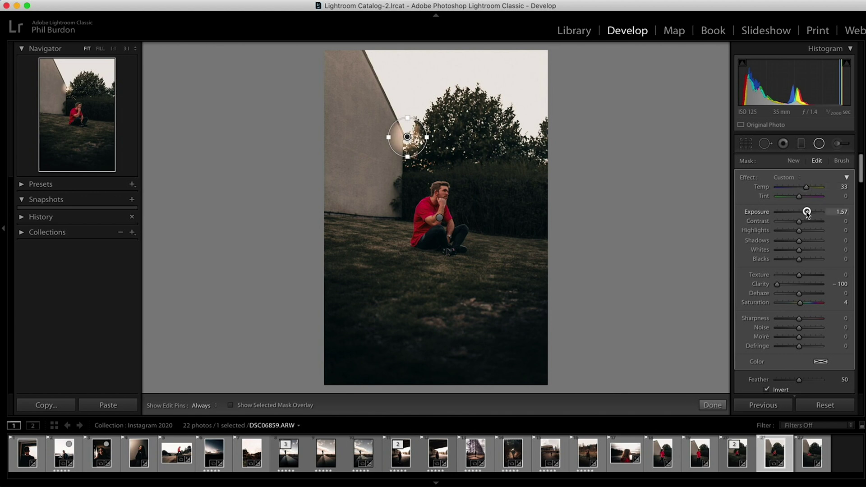
pyautogui.moveTo(429, 138); pyautogui.dragTo(439, 141)
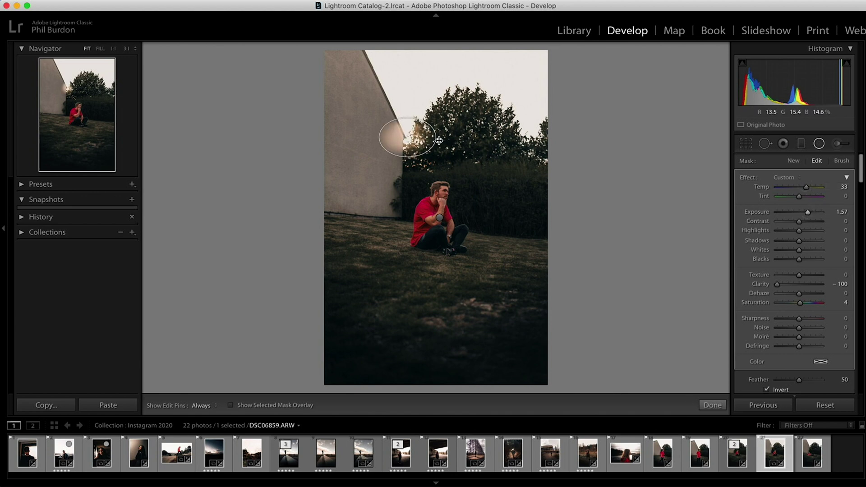
# Step: Add a second, smaller circular radial filter where the wall meets the tree, inverted to affect its inside
pyautogui.click(819, 144)
pyautogui.click(819, 144)
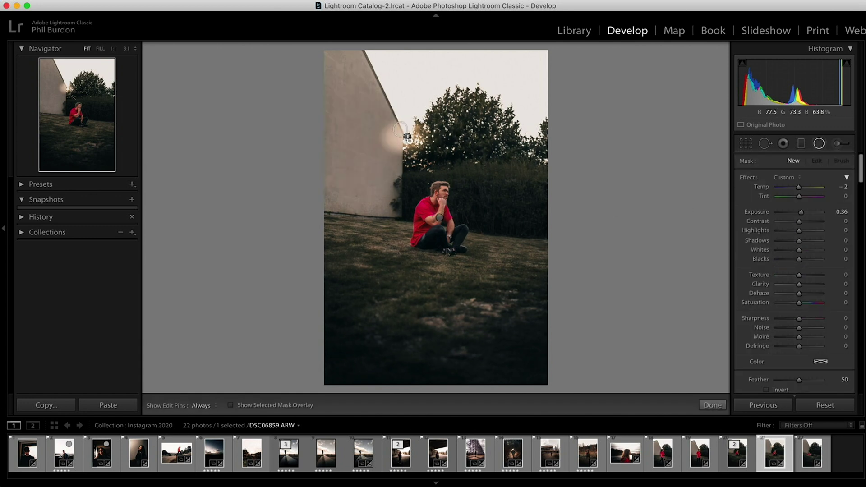
pyautogui.click(404, 136)
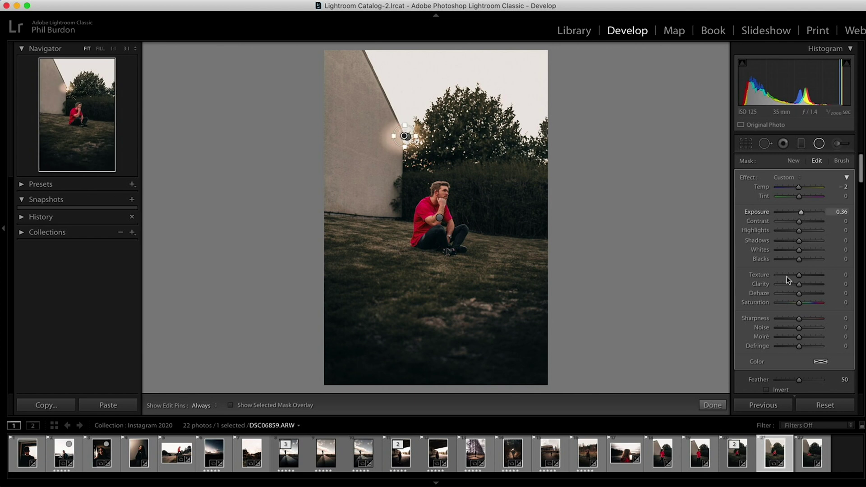
pyautogui.click(764, 389)
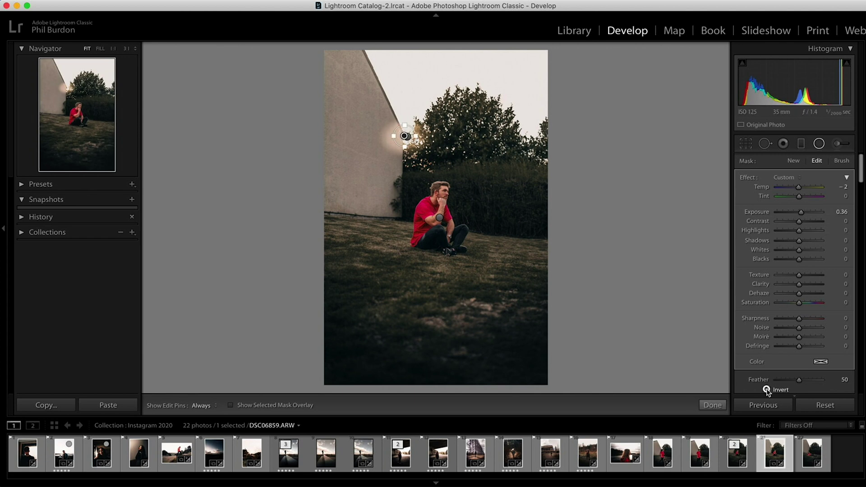
# Step: Set the smaller radial filter's exposure to 1.25, texture to −37, clarity to −100 and temp to 38
pyautogui.moveTo(801, 212); pyautogui.dragTo(803, 213)
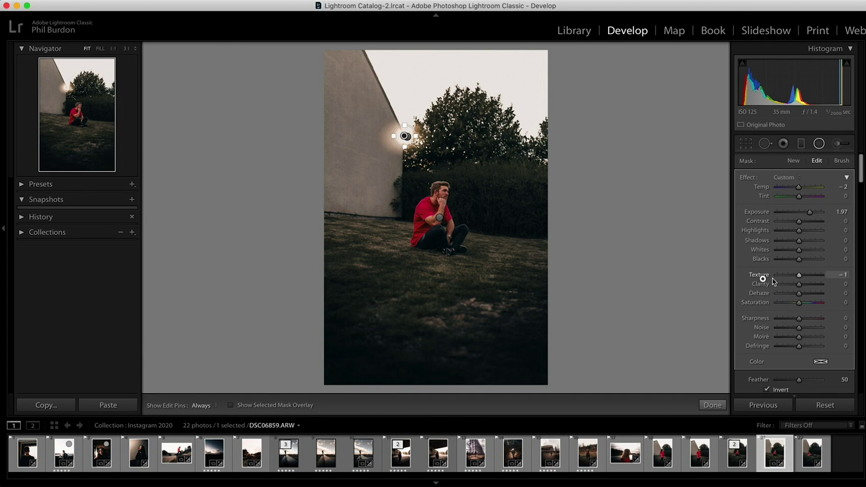
pyautogui.moveTo(785, 276); pyautogui.dragTo(755, 289)
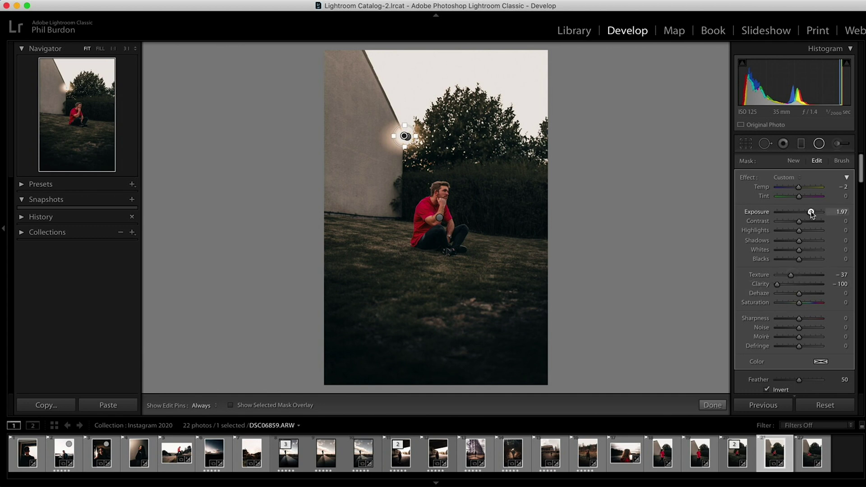
pyautogui.moveTo(799, 187); pyautogui.dragTo(810, 188)
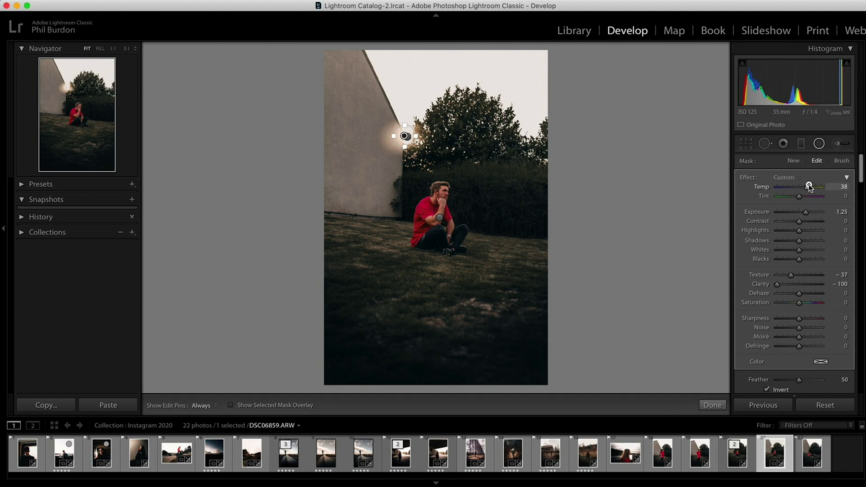
pyautogui.click(818, 145)
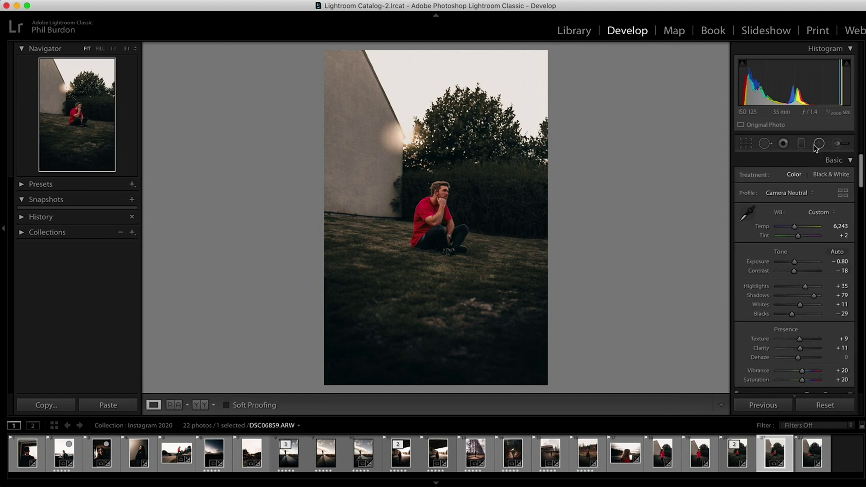
# Step: Reduce the wider radial filter's exposure to 0.58 where the wall meets the tree
pyautogui.click(819, 144)
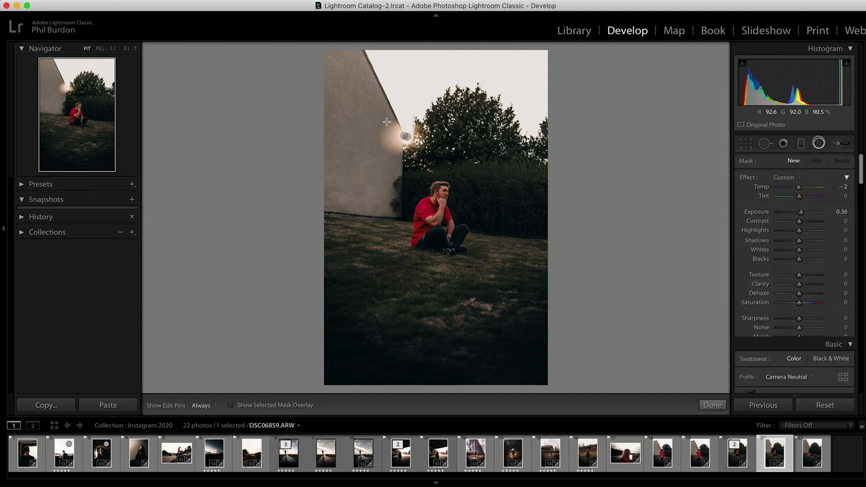
pyautogui.click(405, 136)
pyautogui.moveTo(808, 212); pyautogui.dragTo(802, 212)
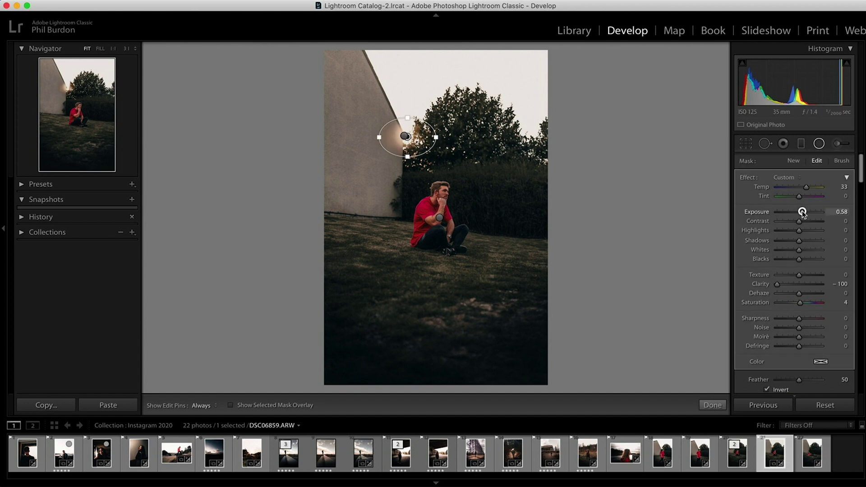
pyautogui.click(819, 145)
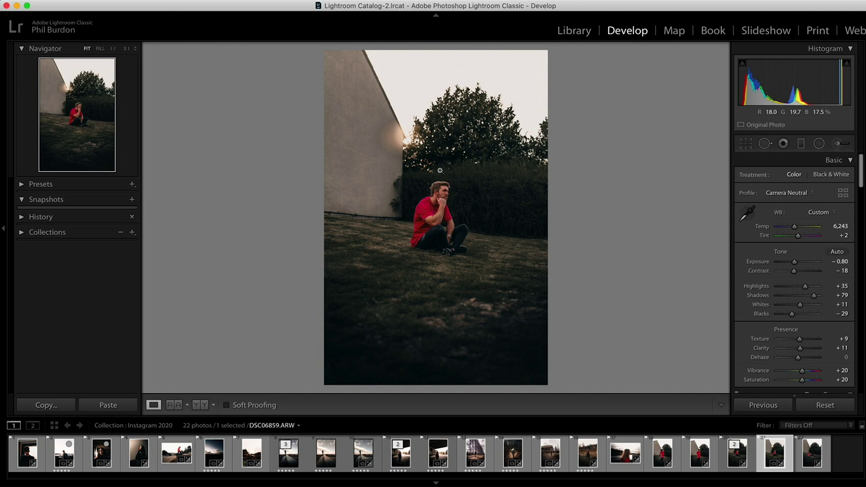
# Step: Delete the smaller of the two radial filters where the wall meets the tree
pyautogui.click(818, 144)
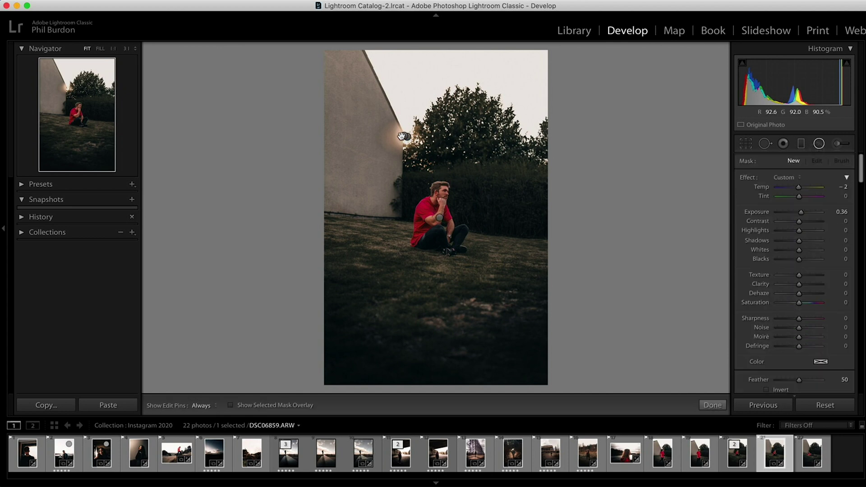
pyautogui.click(403, 136)
pyautogui.press('Delete')
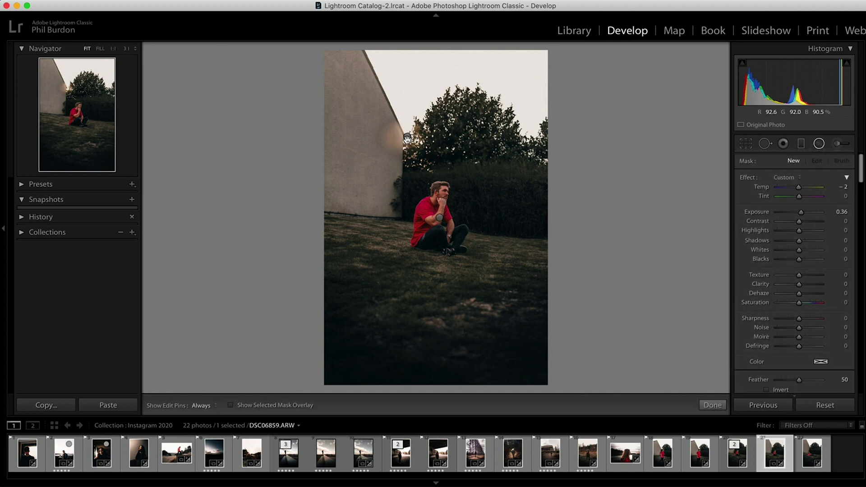